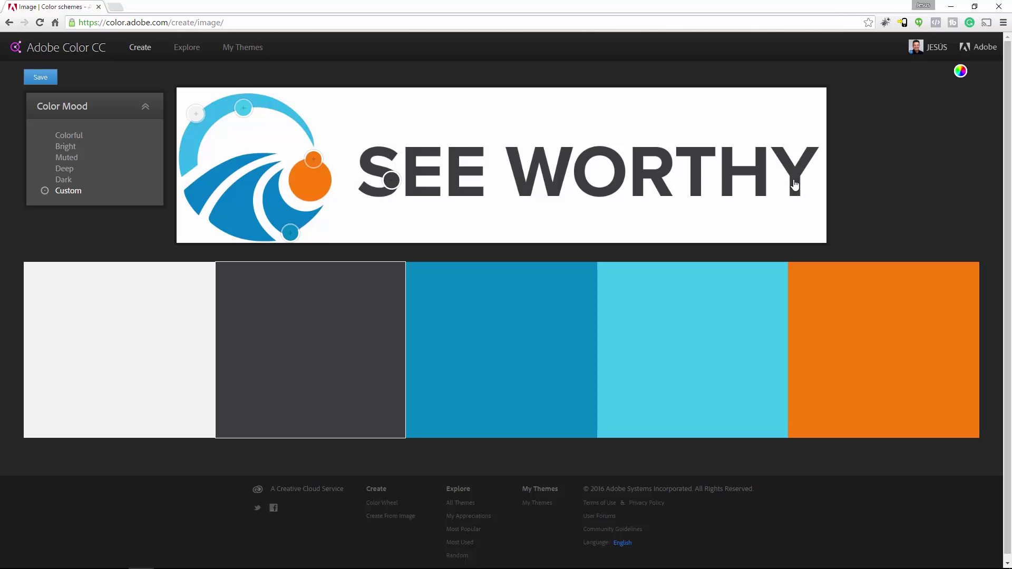
# Step: Refine the sampled logo blue, load style.css colours into the swatches, and begin saving the colour table
pyautogui.moveTo(290, 230); pyautogui.dragTo(290, 225)
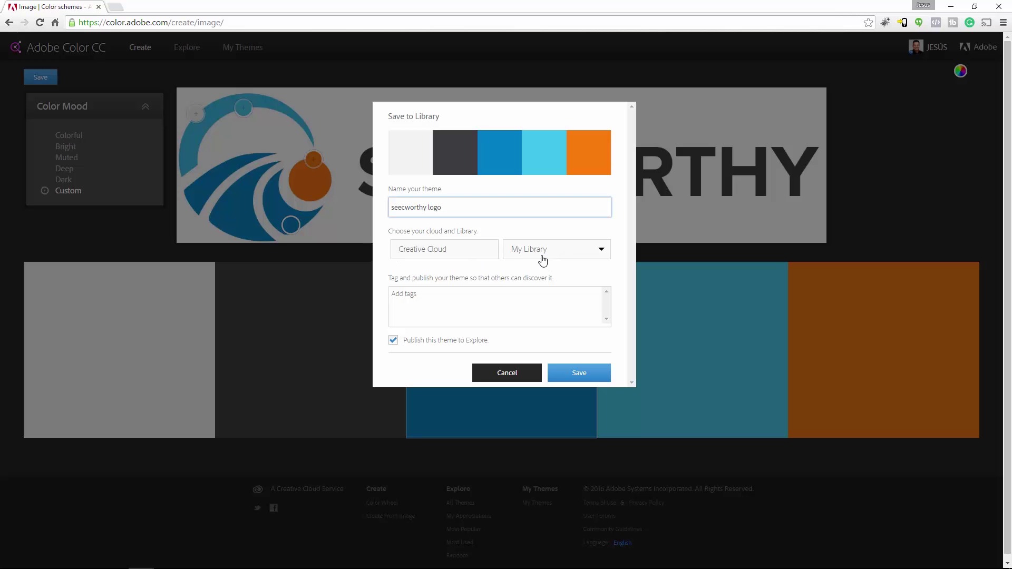
pyautogui.click(542, 255)
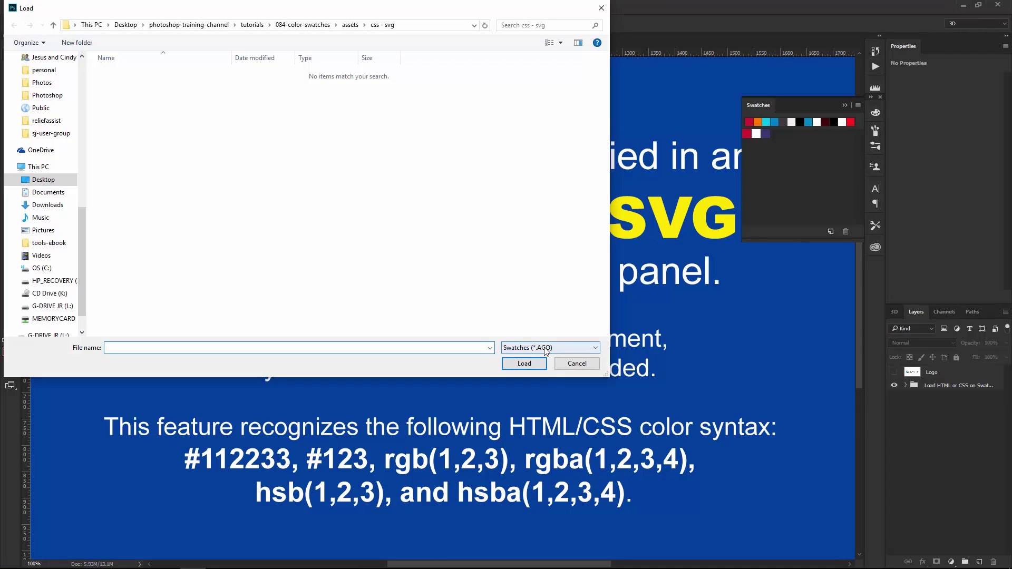
pyautogui.click(548, 348)
pyautogui.click(539, 383)
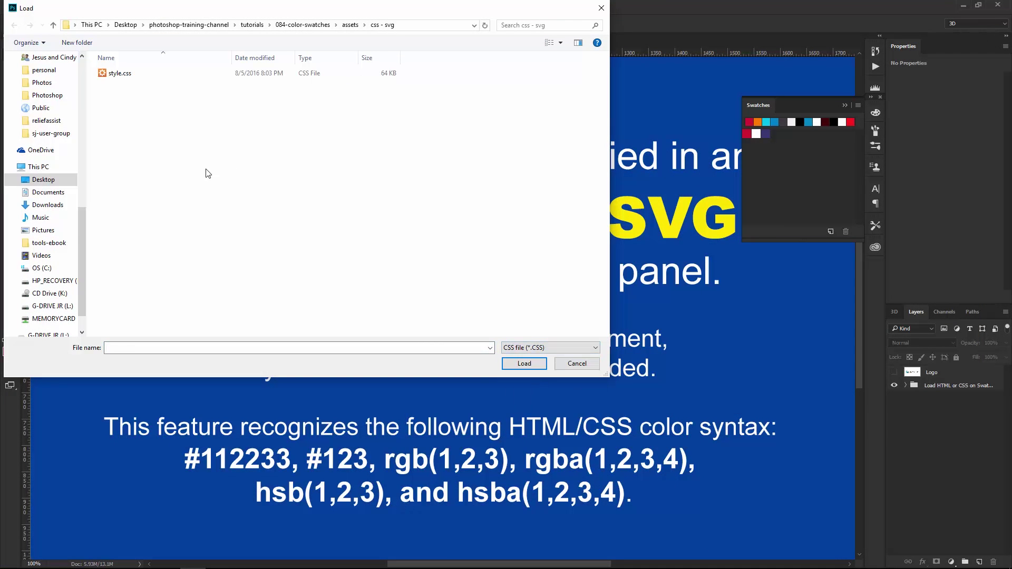
pyautogui.click(124, 74)
pyautogui.click(524, 363)
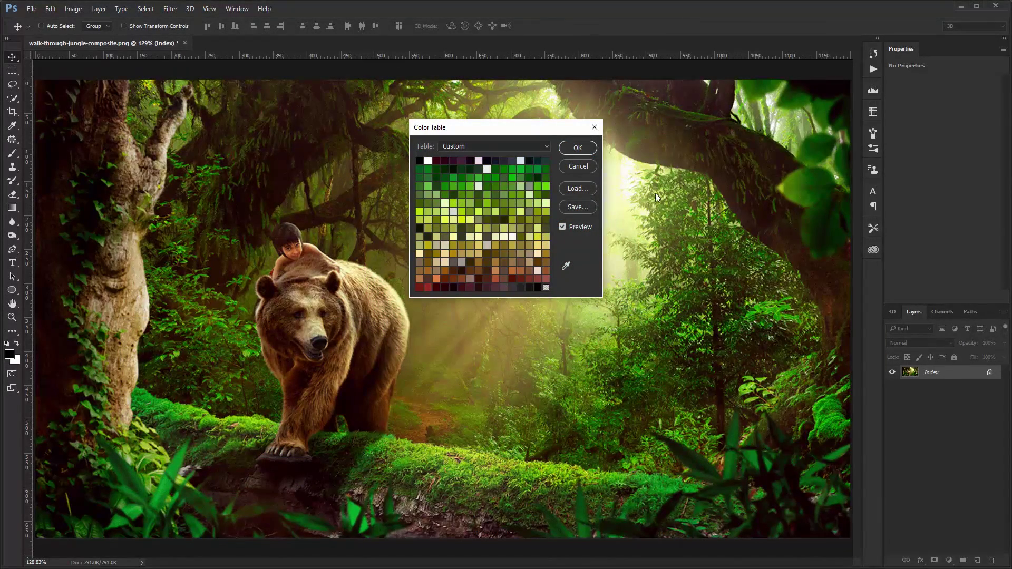
pyautogui.click(578, 207)
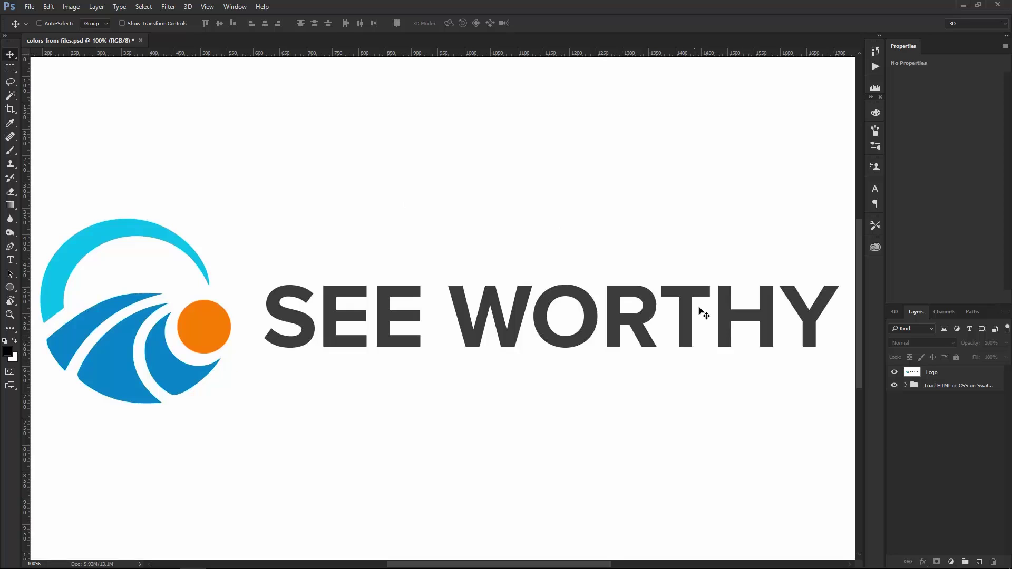
pyautogui.click(875, 247)
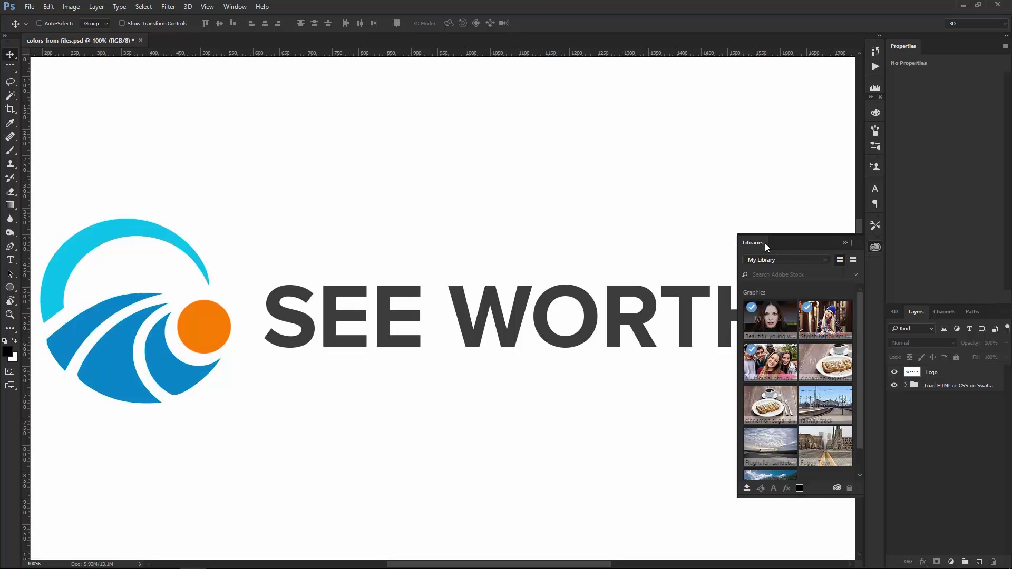
pyautogui.click(234, 6)
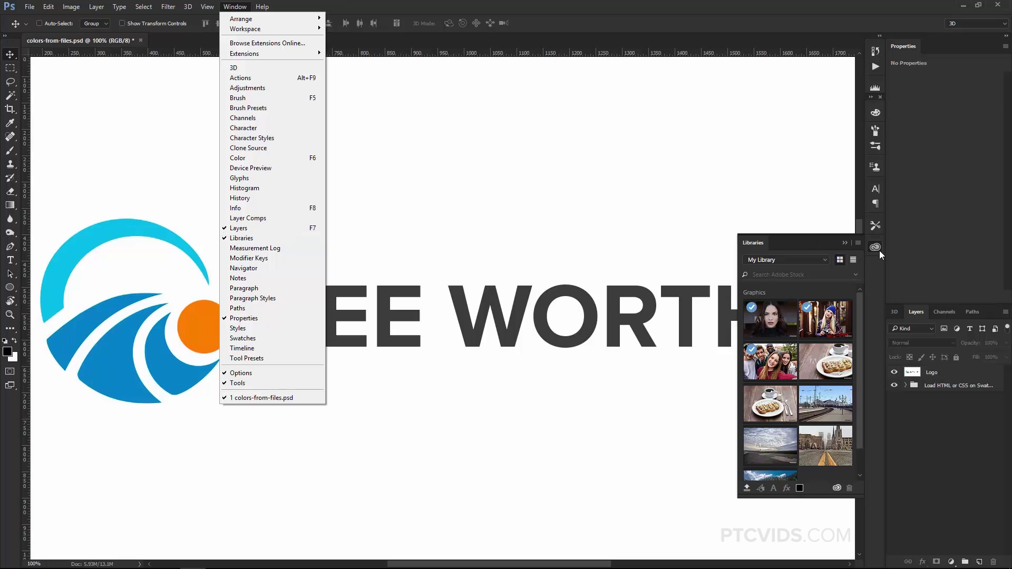
pyautogui.click(796, 237)
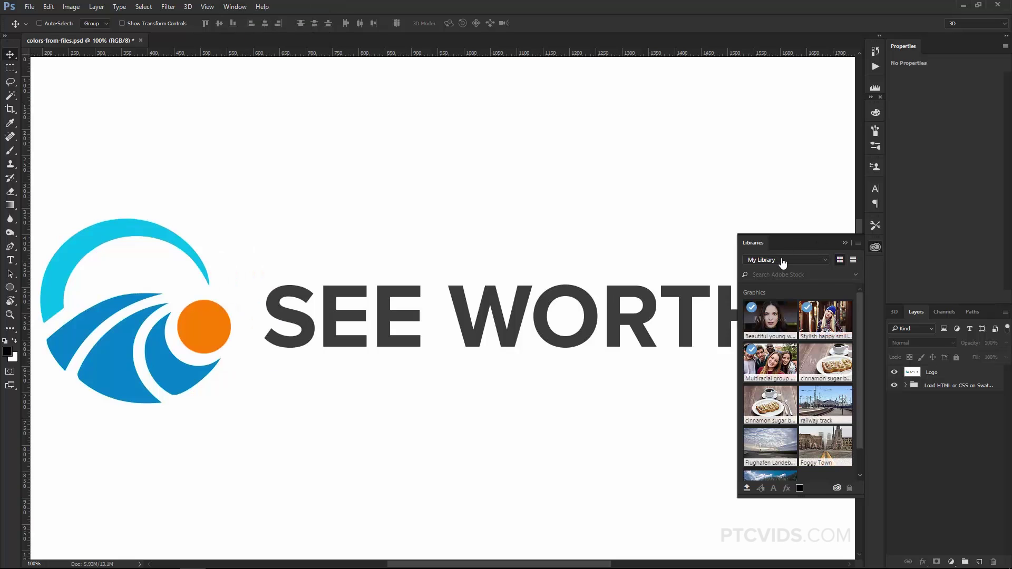
pyautogui.scroll(-1, 789, 460)
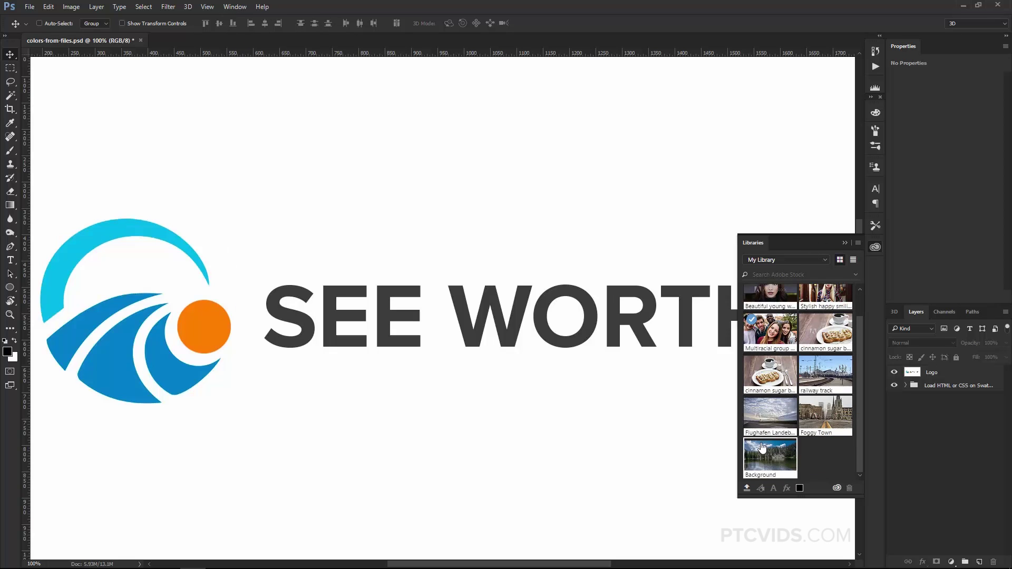
pyautogui.scroll(1, 762, 448)
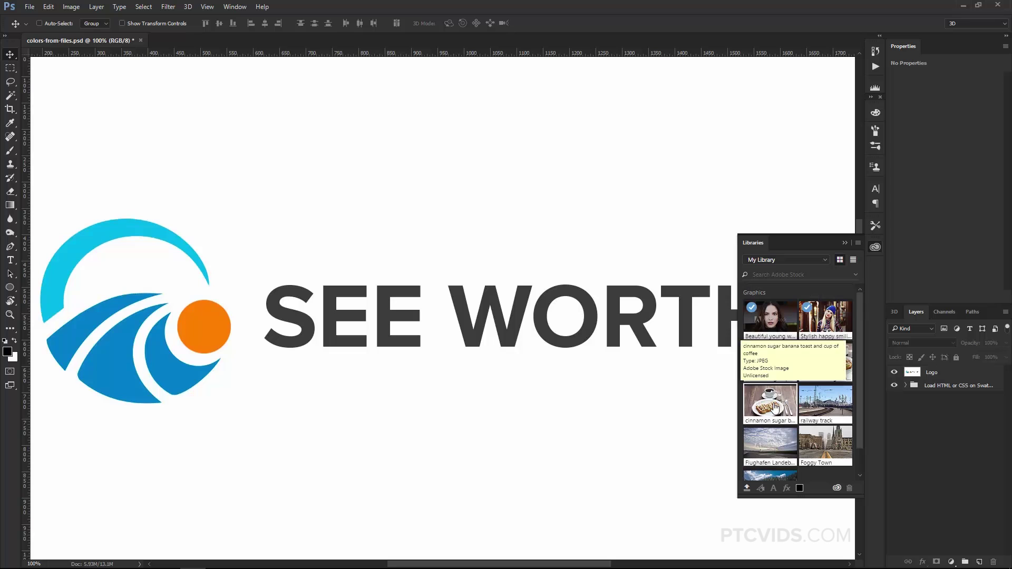
pyautogui.click(845, 243)
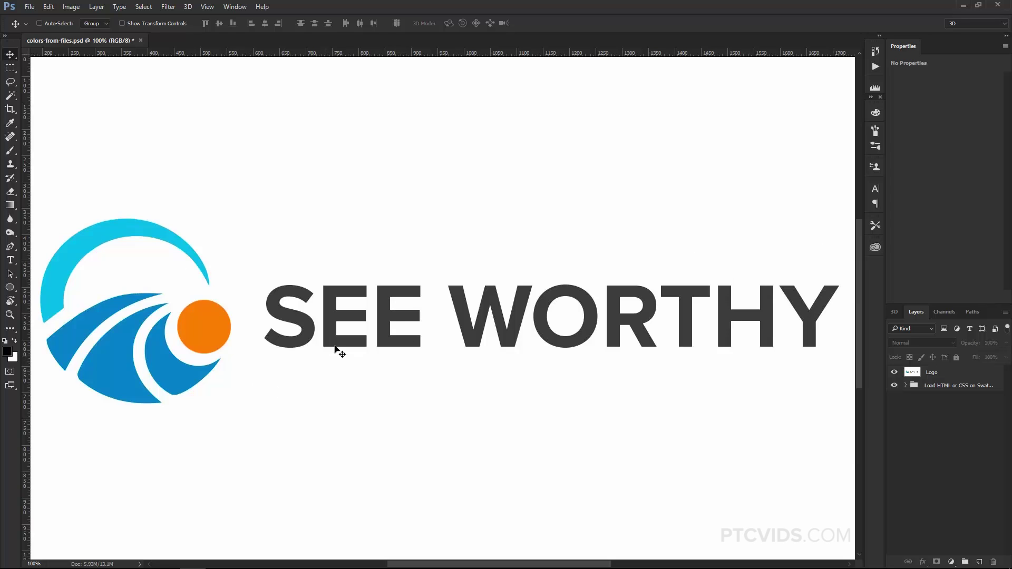
pyautogui.click(875, 247)
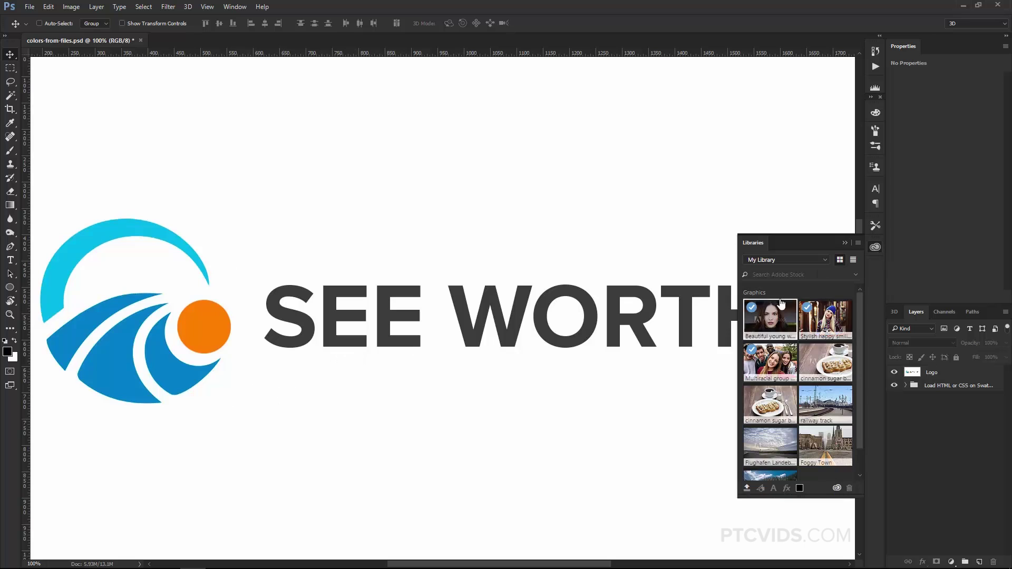
pyautogui.click(878, 248)
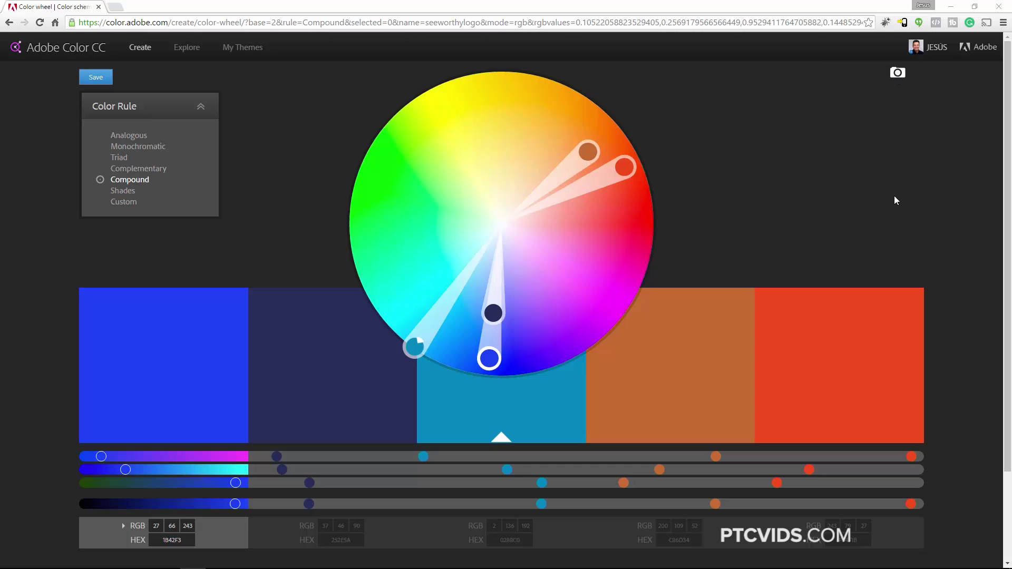
# Step: Build a theme from see_worthy_logo.jpg, sampling the dark grey S and refining the blue
pyautogui.click(898, 73)
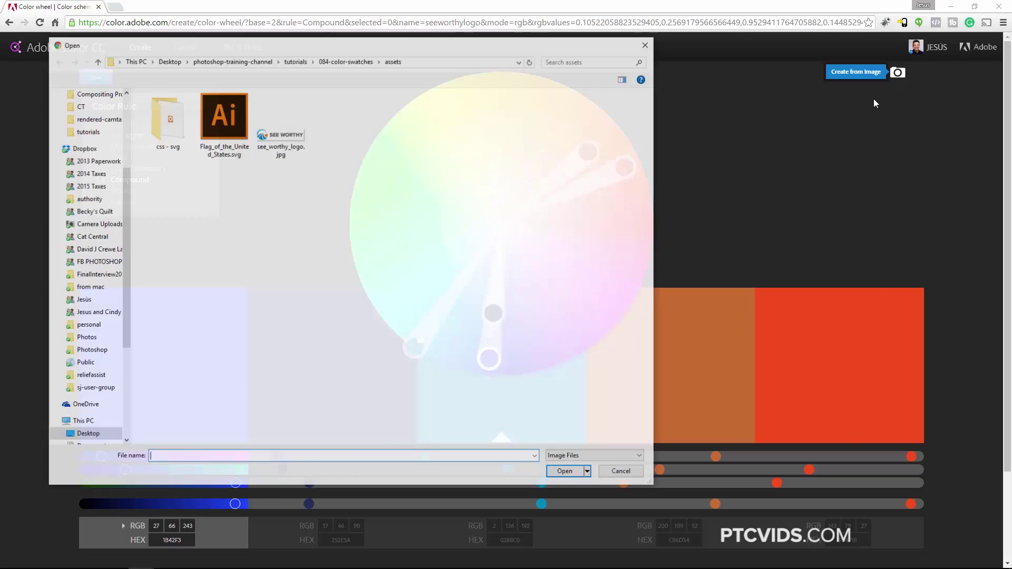
pyautogui.click(281, 153)
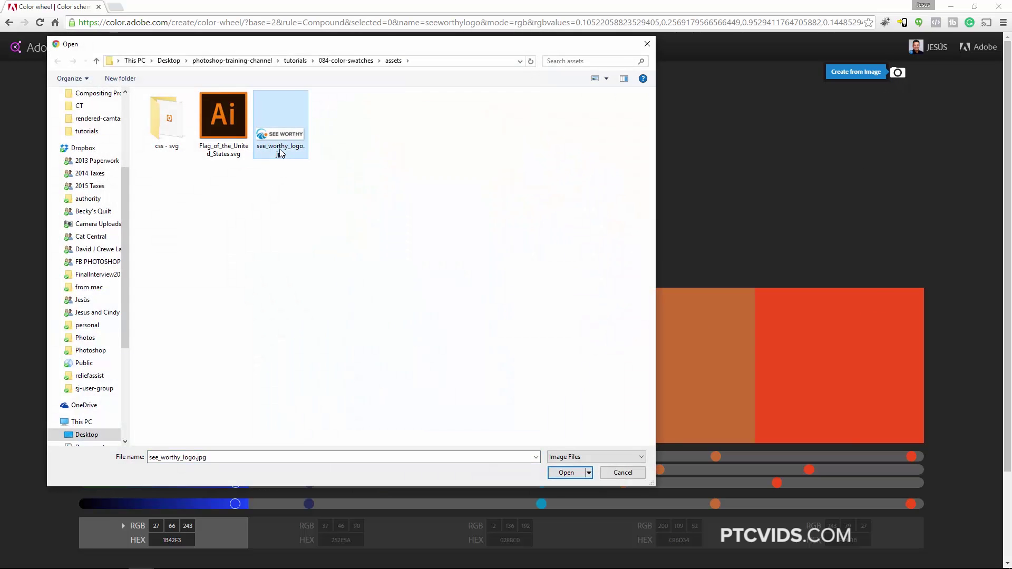
pyautogui.click(568, 472)
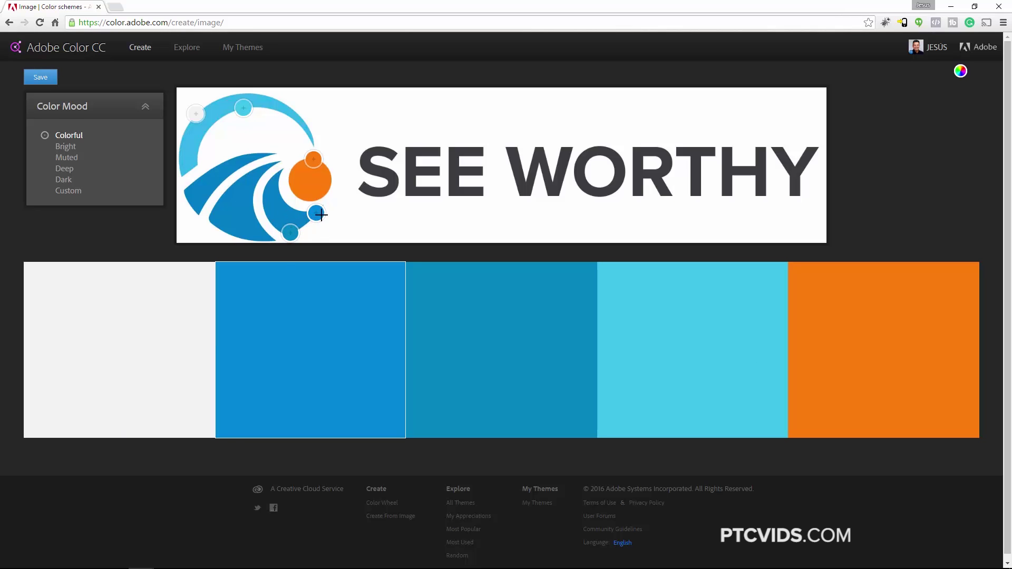
pyautogui.moveTo(320, 214); pyautogui.dragTo(391, 181)
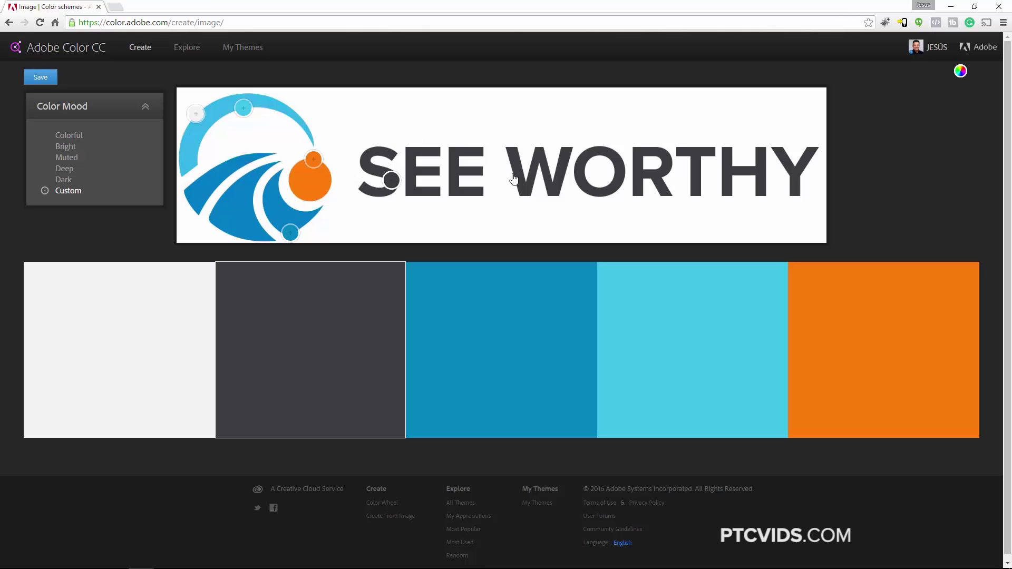
pyautogui.moveTo(289, 228); pyautogui.dragTo(291, 226)
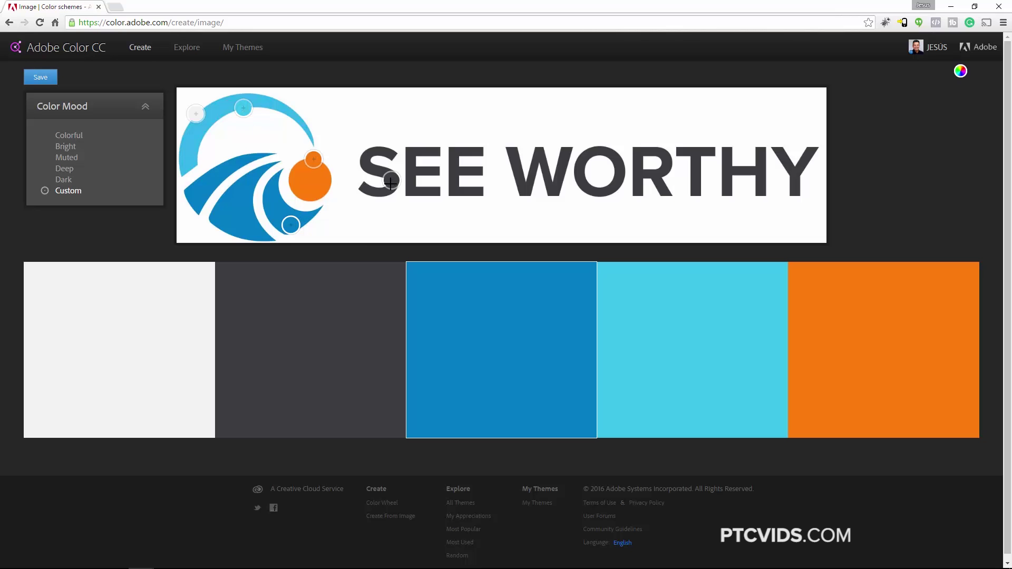
# Step: Rename the theme 'seecworthy logo' and save and publish it to My Library
pyautogui.click(41, 80)
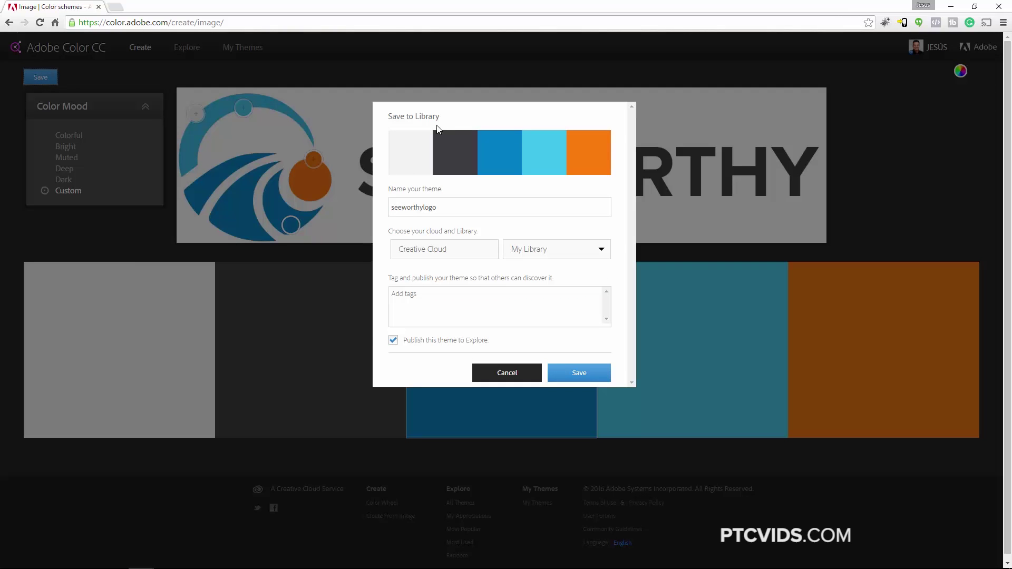
pyautogui.click(403, 209)
pyautogui.write('c')
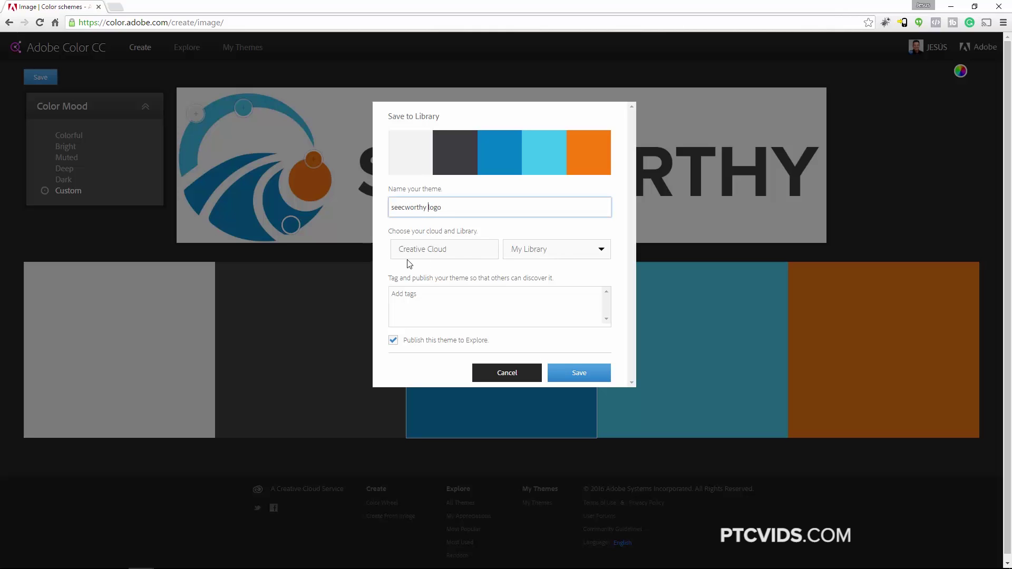
pyautogui.click(543, 258)
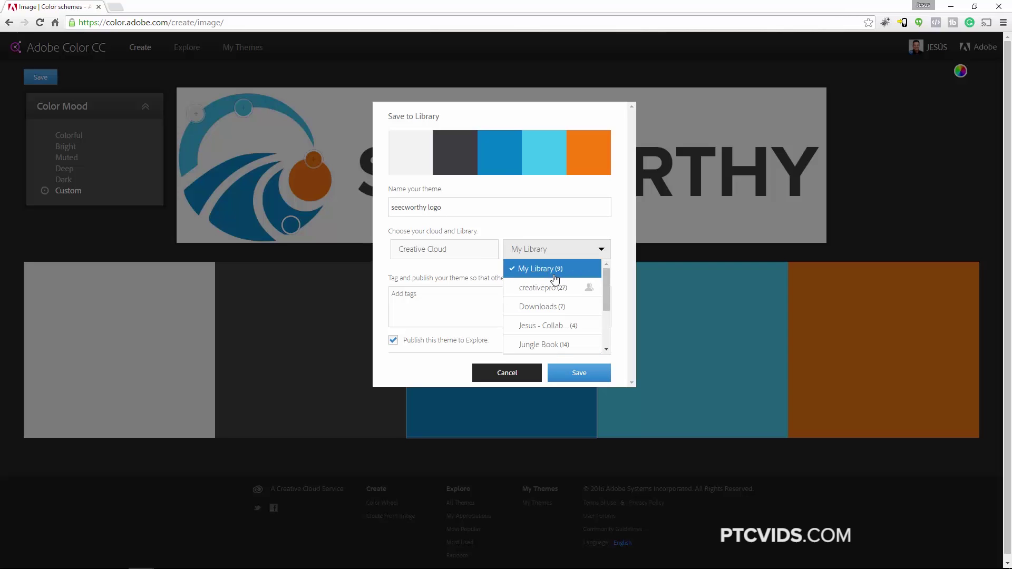
pyautogui.click(521, 273)
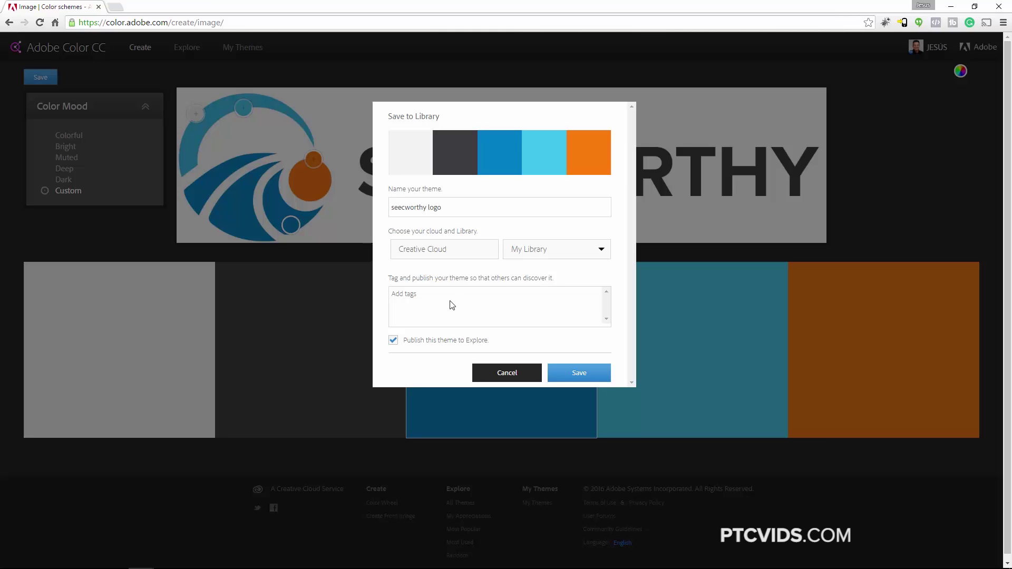
pyautogui.click(580, 374)
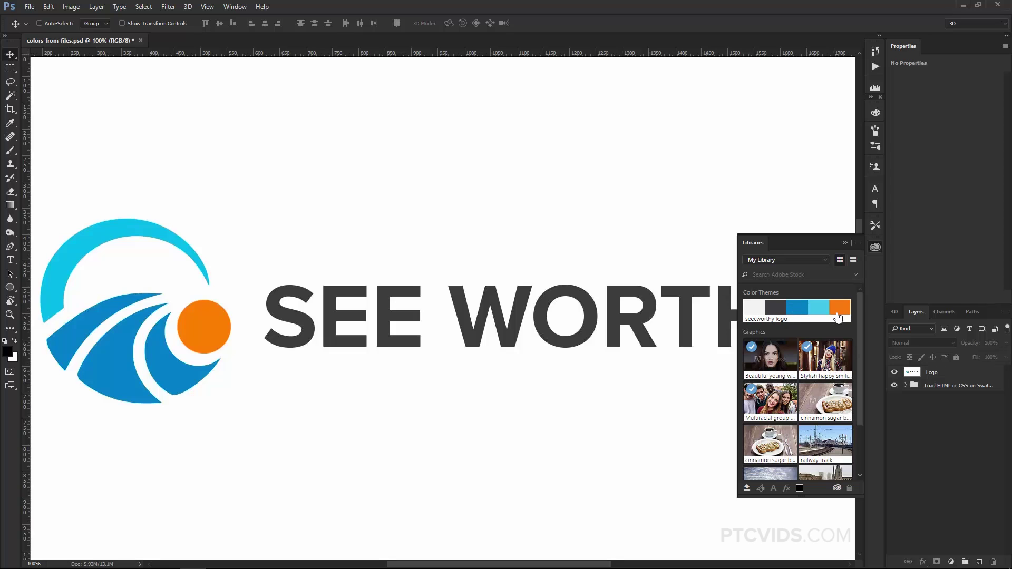
# Step: Set the foreground colour from the theme's swatches in turn, then collapse the Libraries panel
pyautogui.click(755, 314)
pyautogui.click(777, 314)
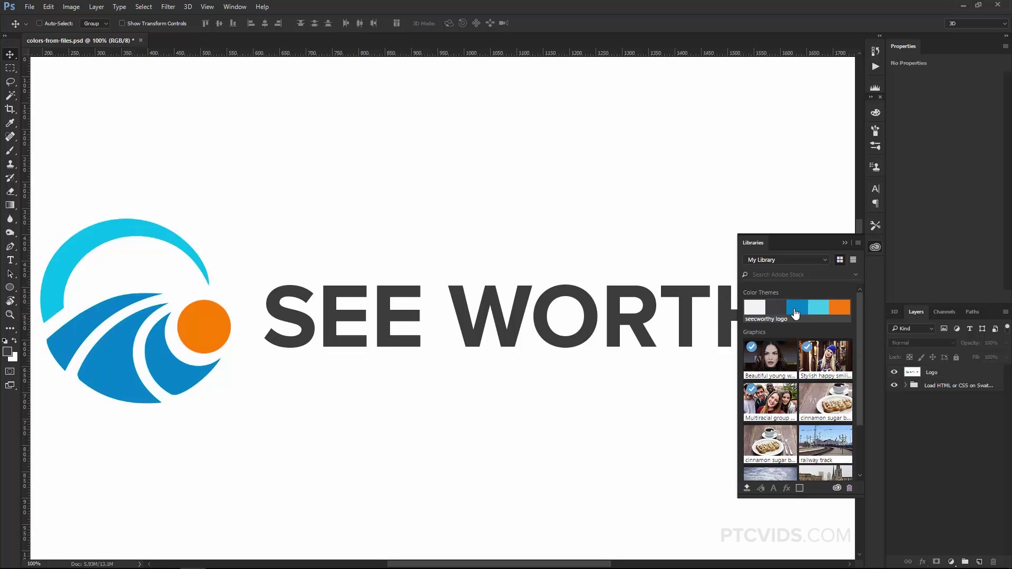
pyautogui.click(797, 310)
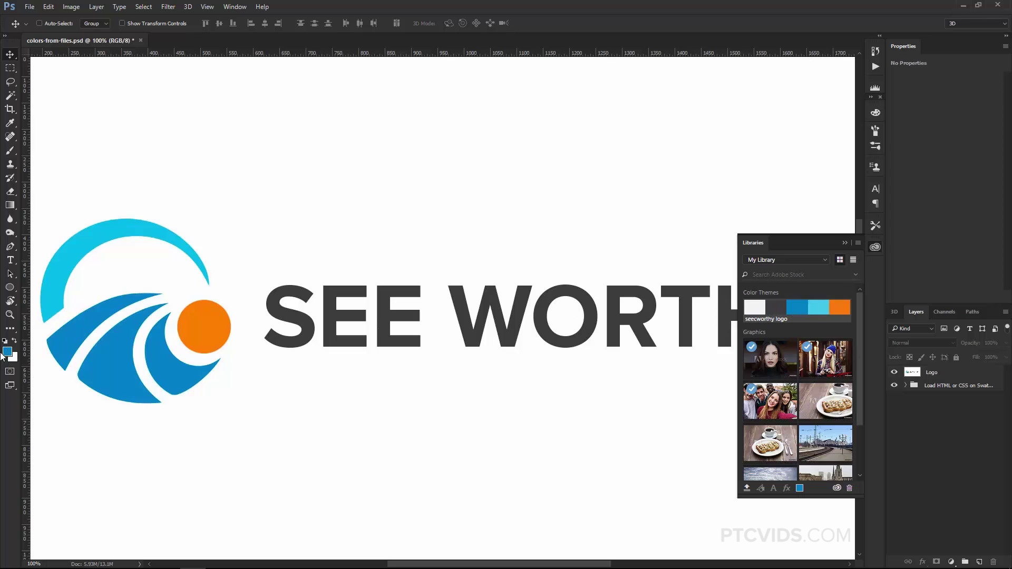
pyautogui.click(819, 316)
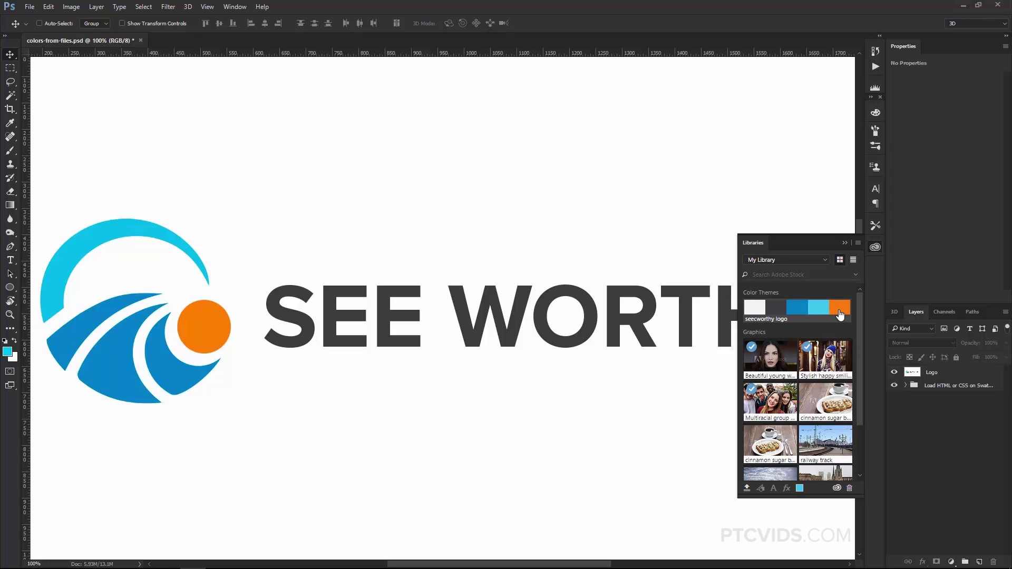
pyautogui.click(844, 243)
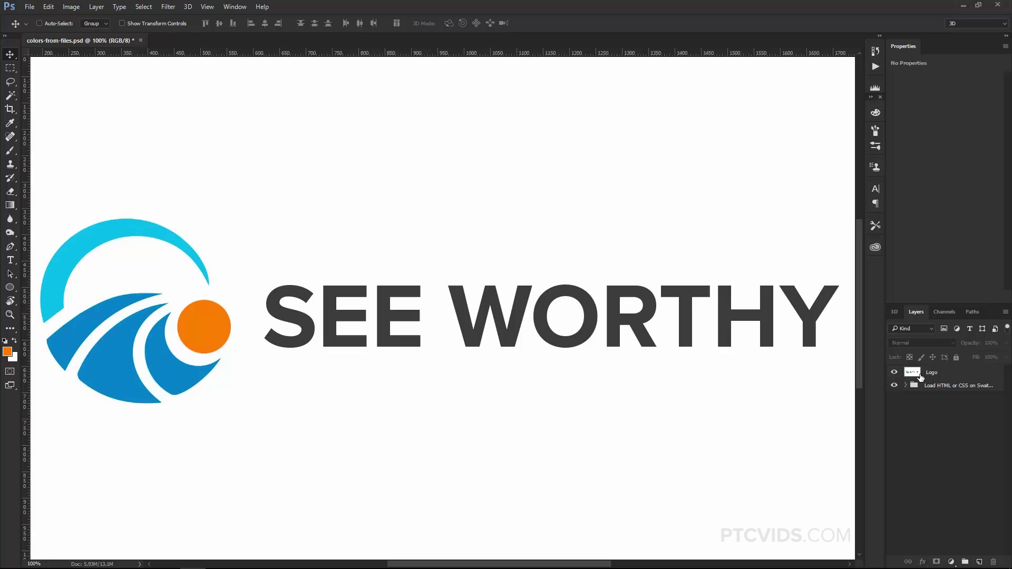
# Step: Hide the Logo layer to reveal the HTML/CSS/SVG swatches slide
pyautogui.click(893, 373)
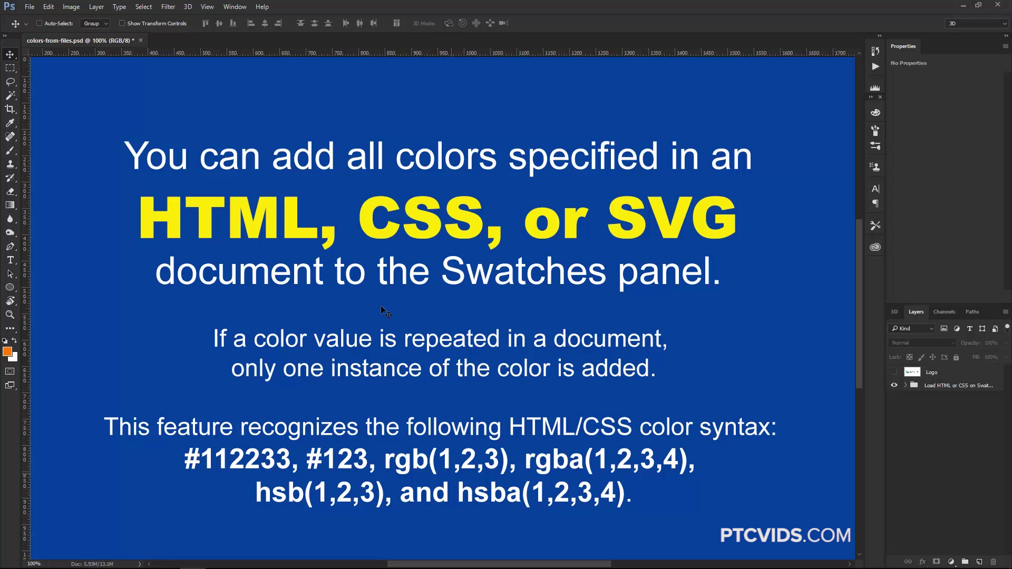
# Step: Show the Swatches panel and start replacing its swatches from a file
pyautogui.click(235, 7)
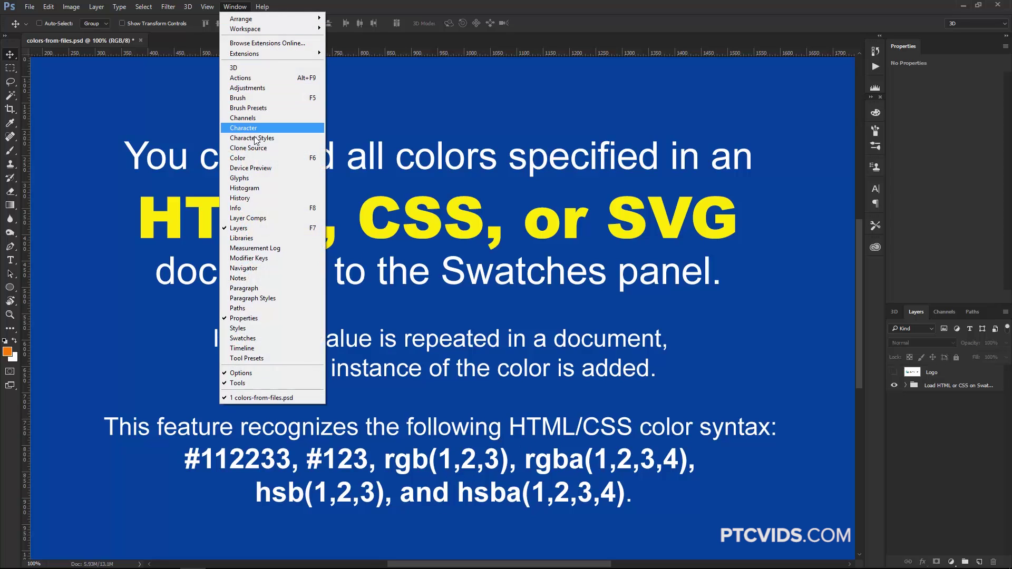
pyautogui.click(244, 339)
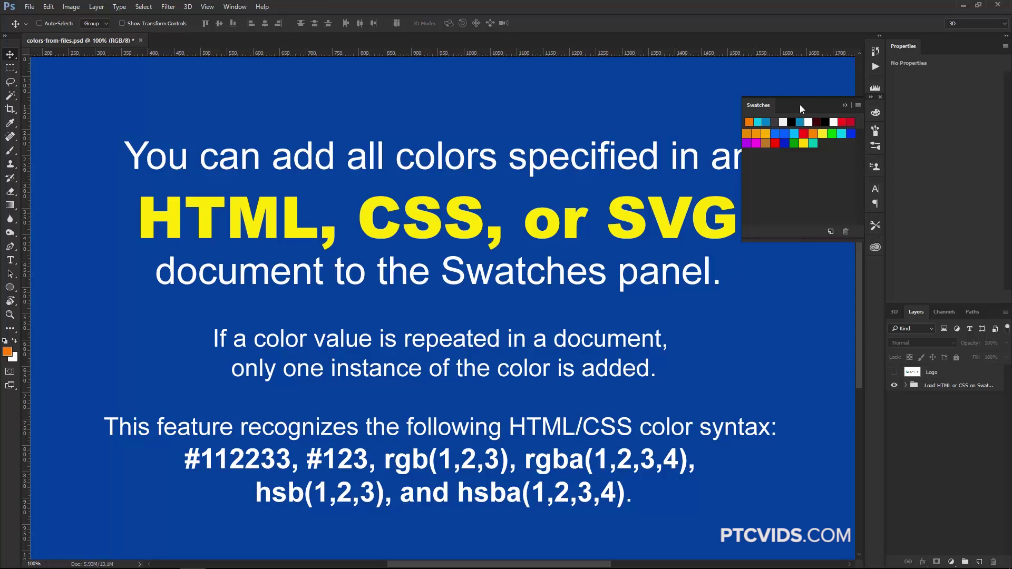
pyautogui.click(857, 106)
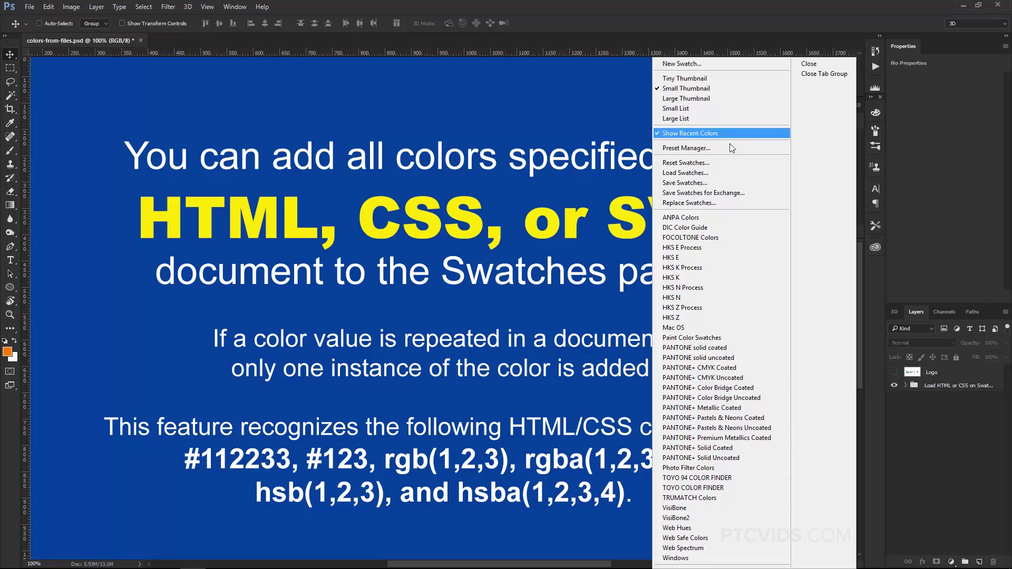
pyautogui.click(708, 205)
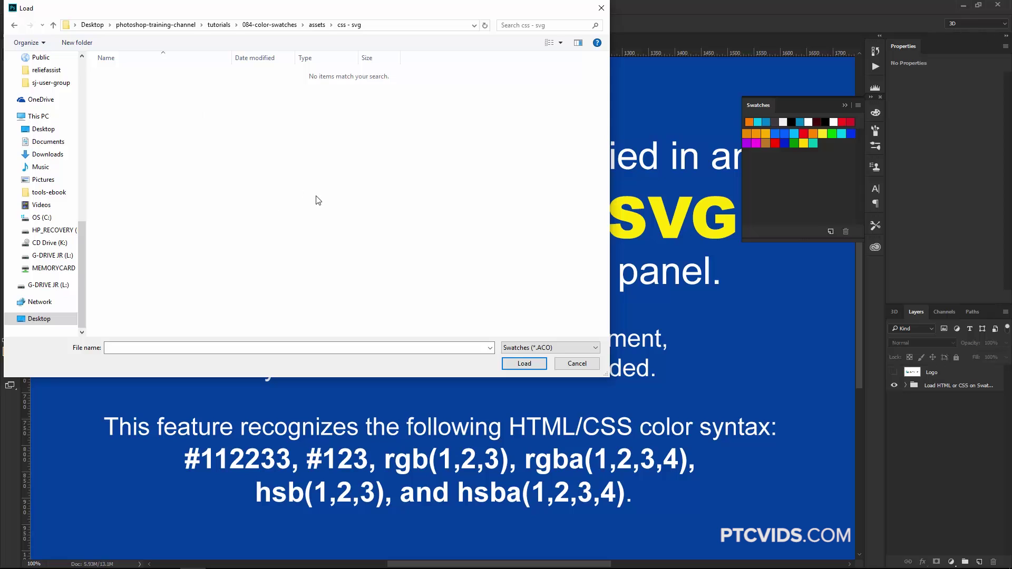
# Step: Set the file type to SVG and load Flag_of_the_United_States.svg
pyautogui.click(565, 351)
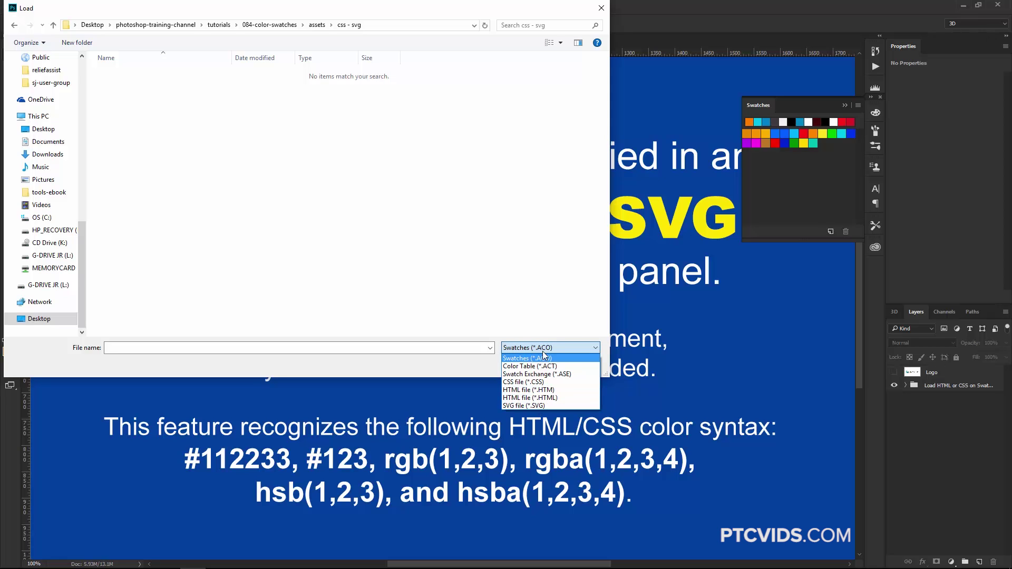
pyautogui.click(545, 384)
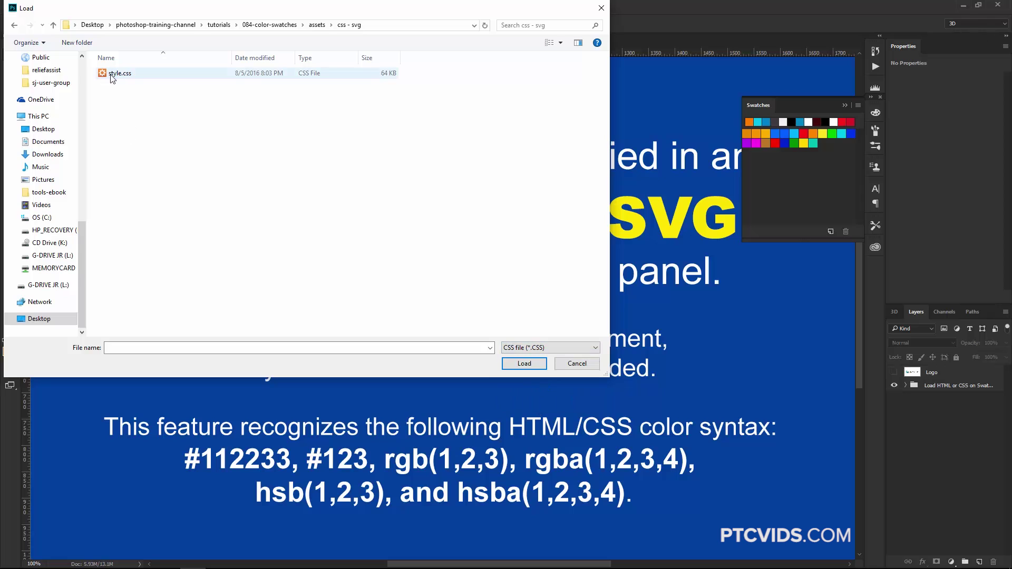
pyautogui.click(548, 348)
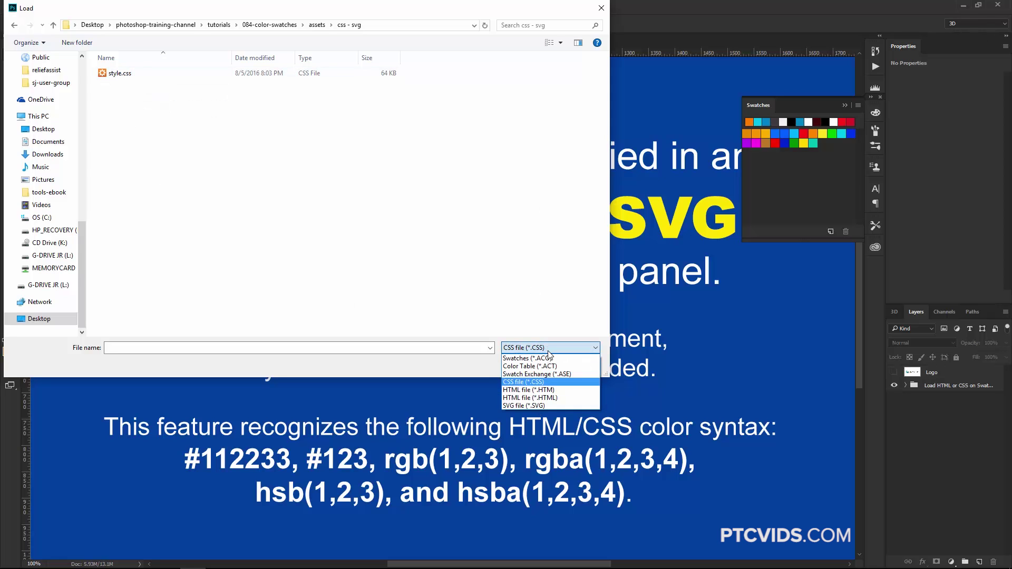
pyautogui.click(547, 405)
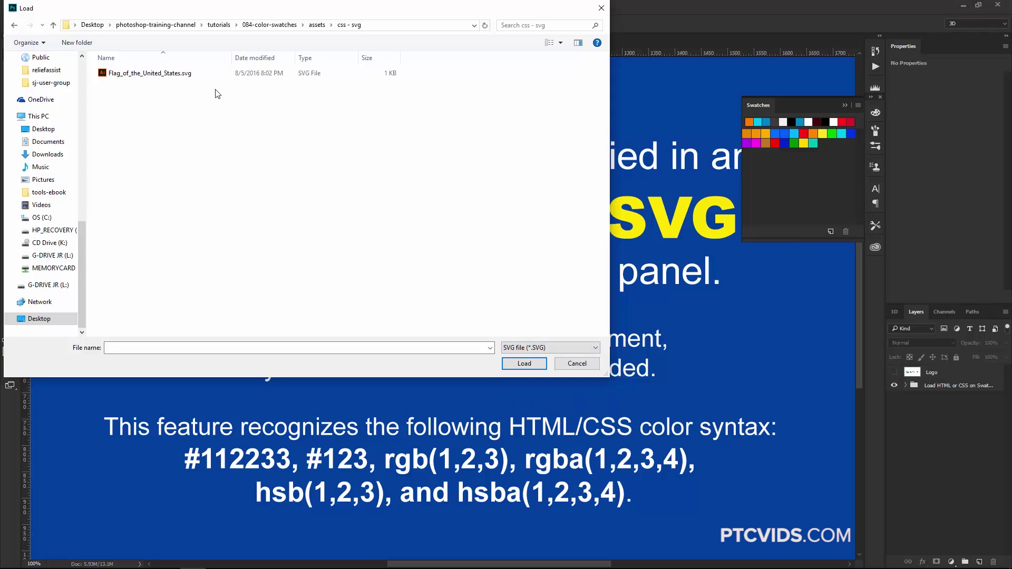
pyautogui.click(163, 77)
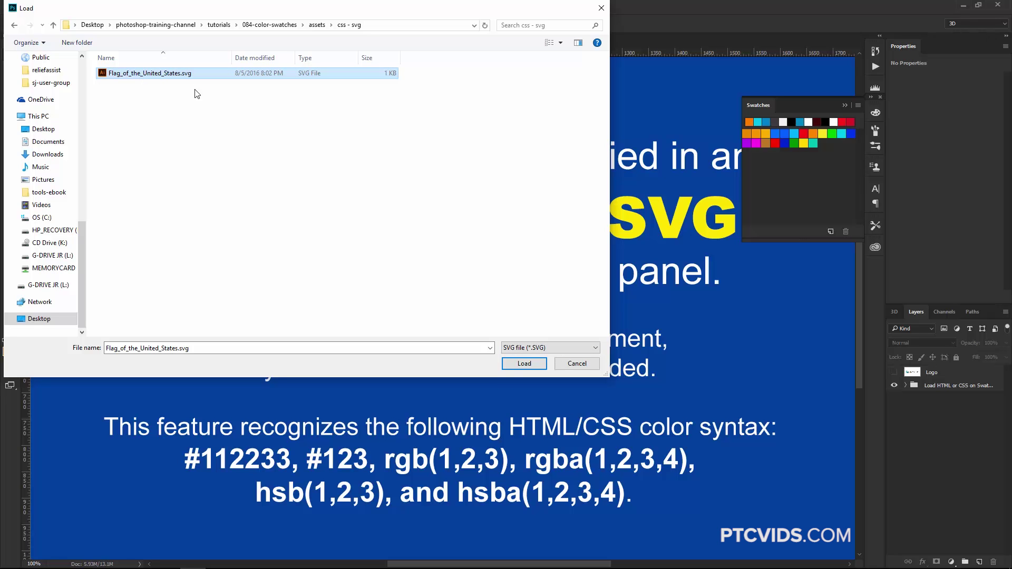
pyautogui.click(525, 365)
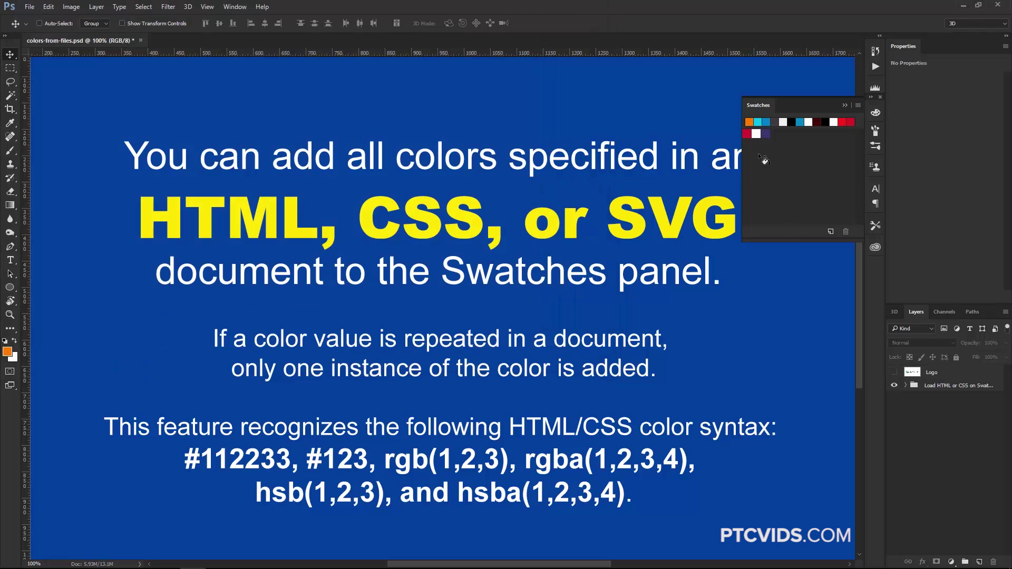
# Step: Save crimson as a swatch, open the US flag SVG rasterized, then return to colors-from-files.psd
pyautogui.click(748, 132)
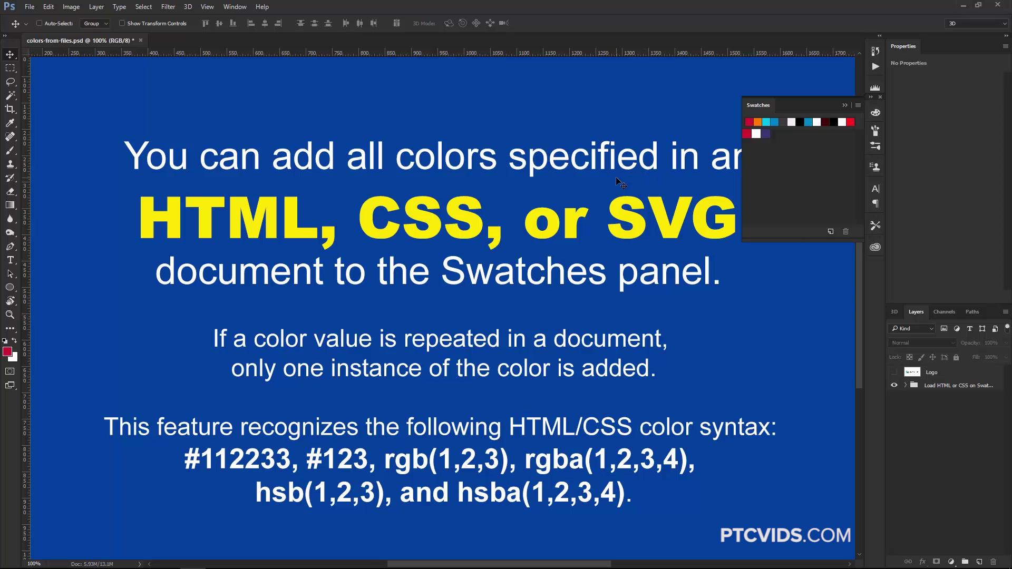
pyautogui.click(24, 7)
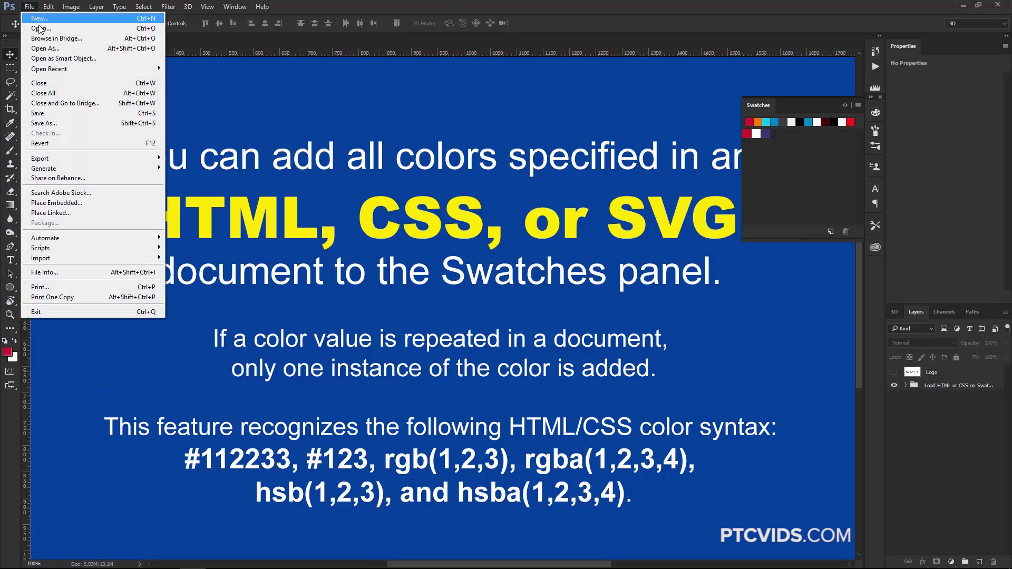
pyautogui.click(37, 29)
pyautogui.doubleClick(142, 101)
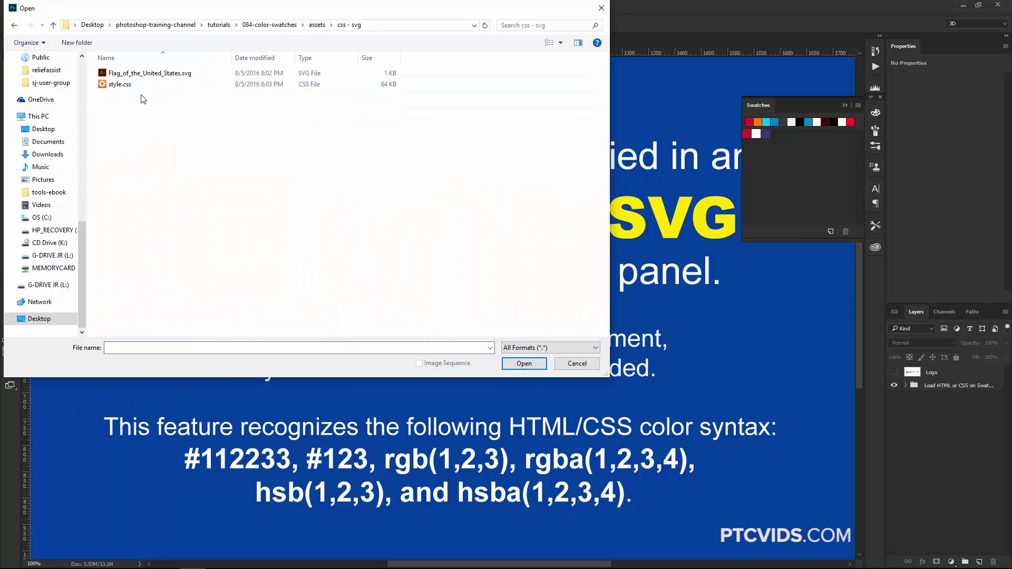
pyautogui.click(138, 78)
pyautogui.doubleClick(139, 78)
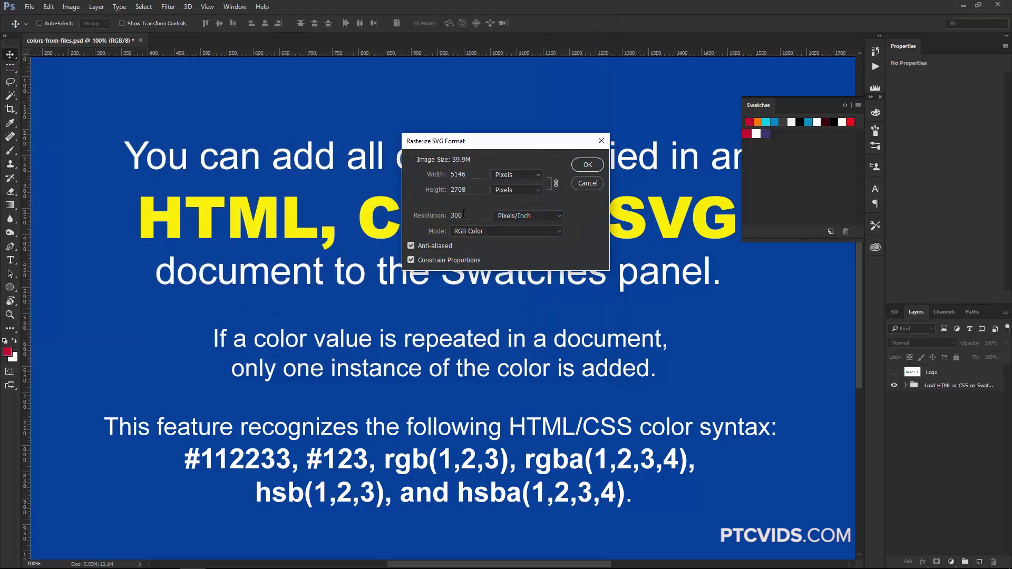
pyautogui.click(589, 167)
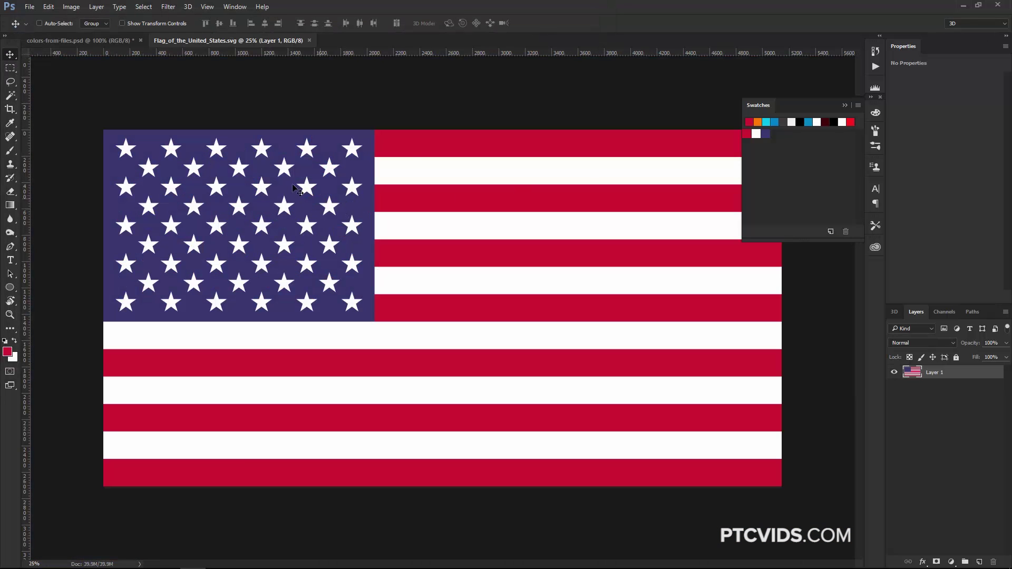
pyautogui.click(101, 40)
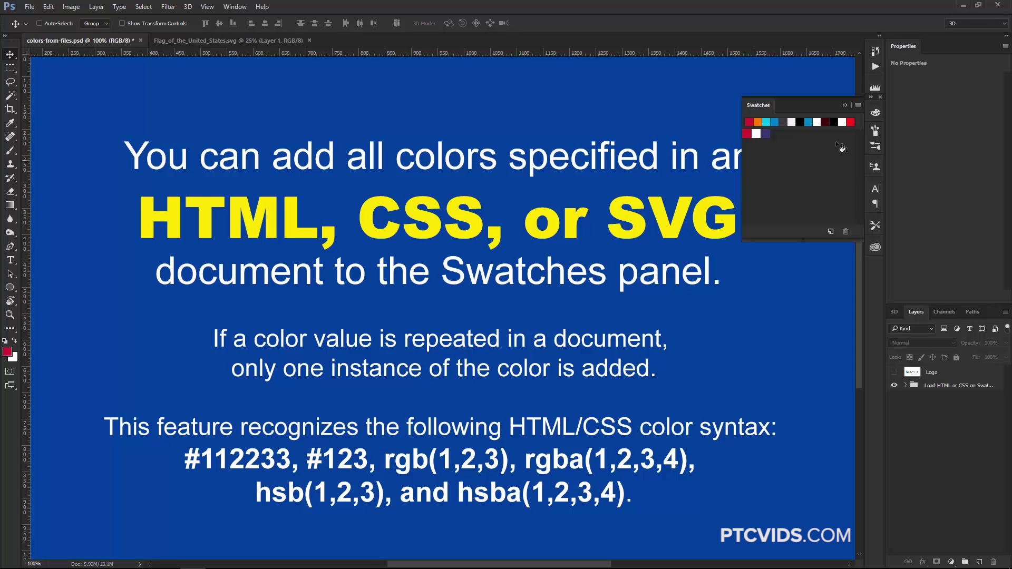
# Step: Load swatches from style.css with the CSS file type selected
pyautogui.click(859, 105)
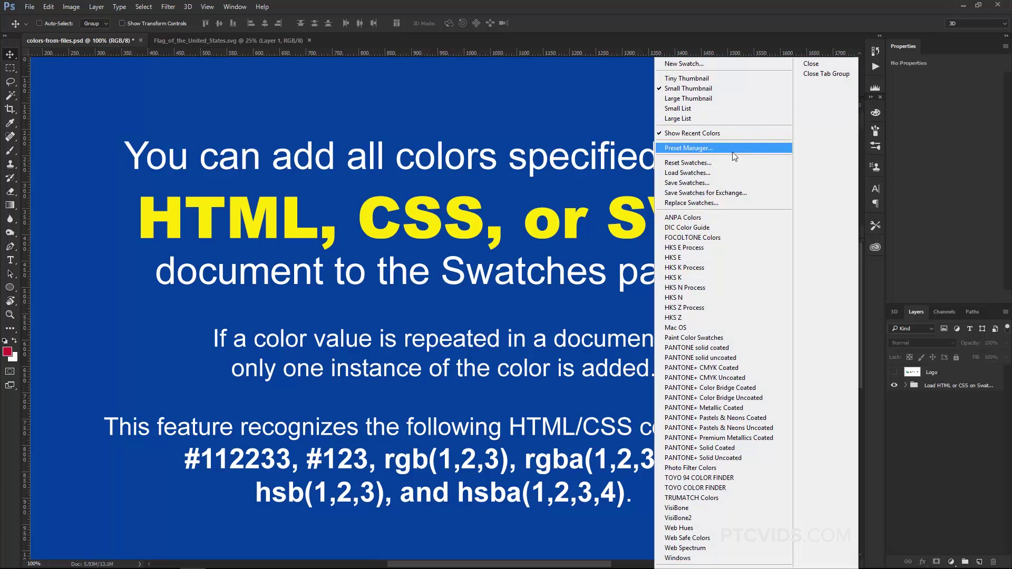
pyautogui.click(726, 175)
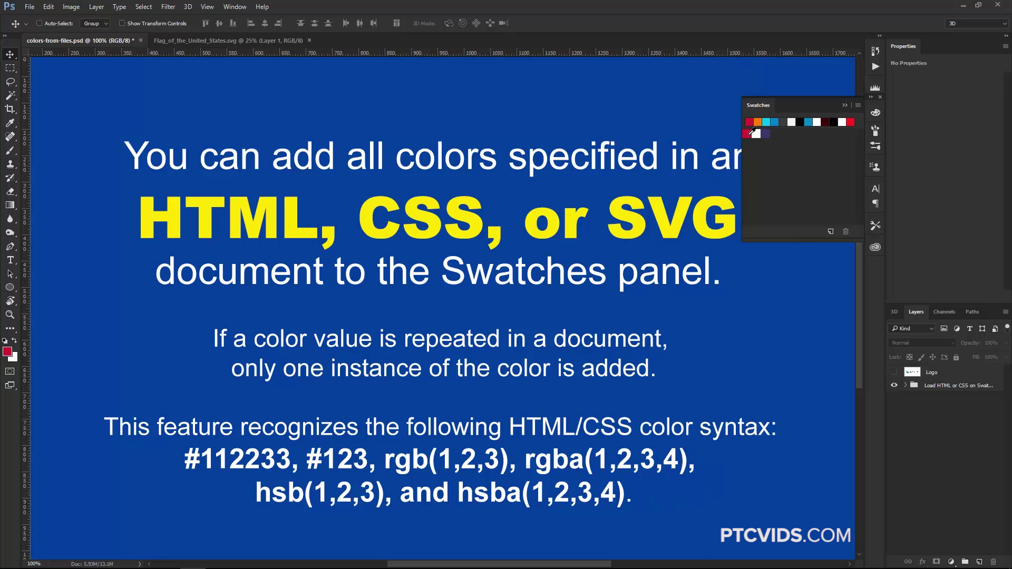
pyautogui.click(858, 105)
pyautogui.click(706, 172)
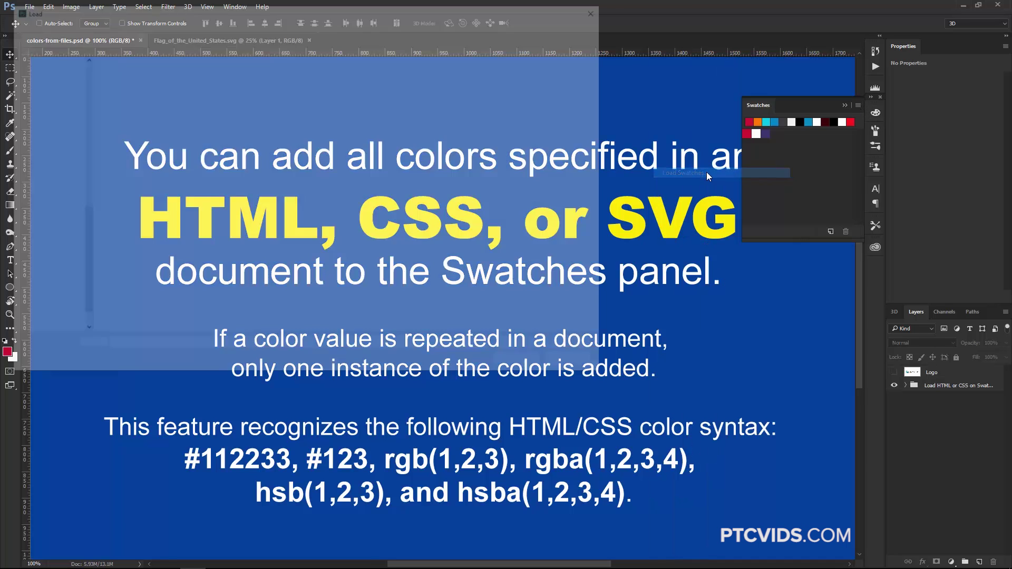
pyautogui.click(545, 349)
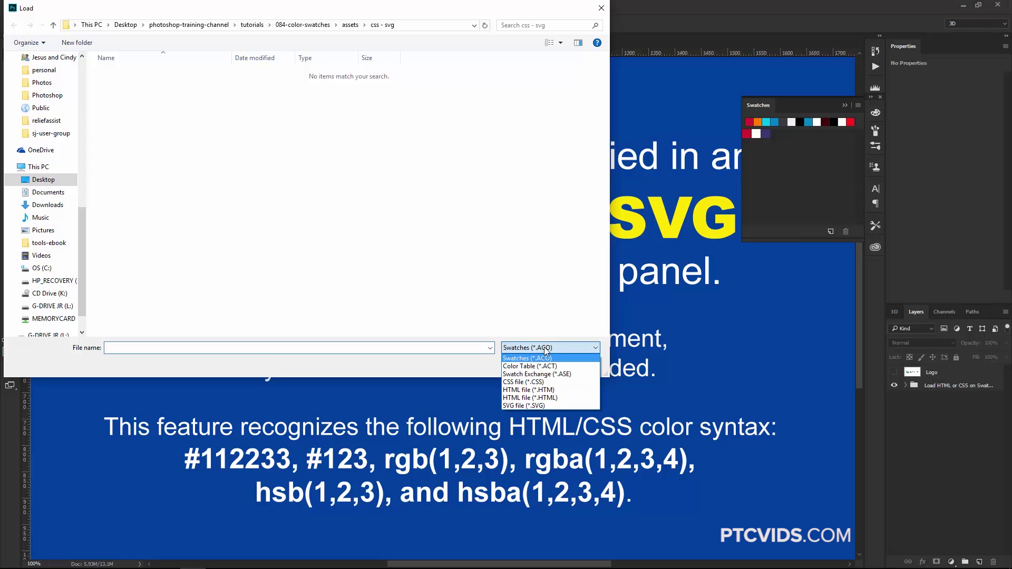
pyautogui.click(538, 382)
pyautogui.click(125, 74)
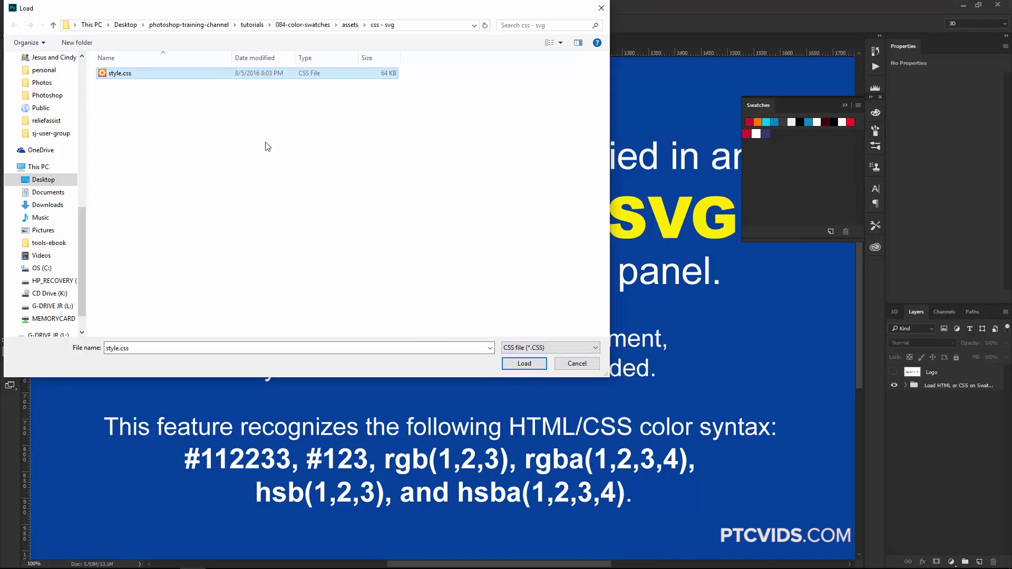
pyautogui.click(524, 363)
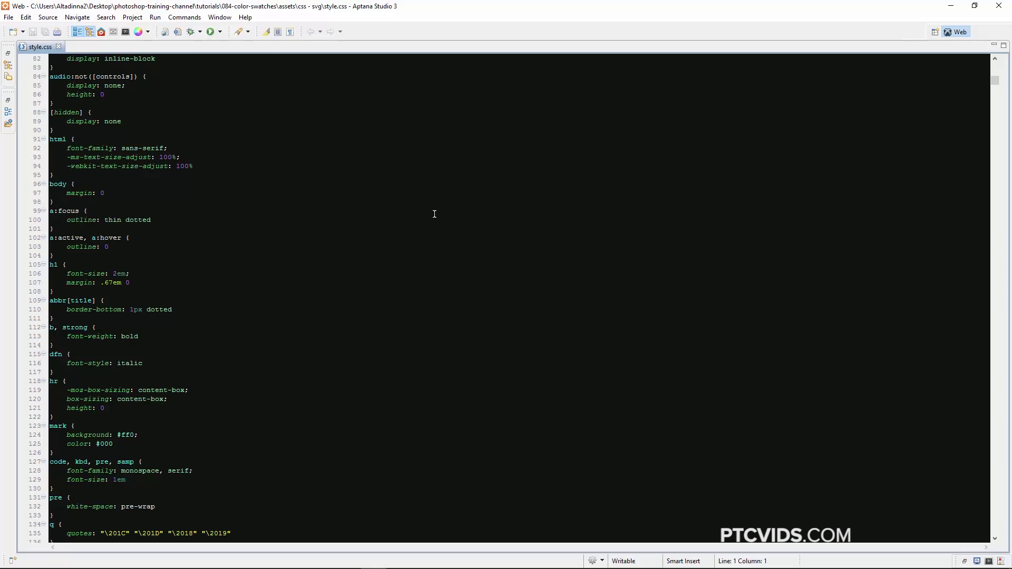
pyautogui.scroll(-6, 434, 213)
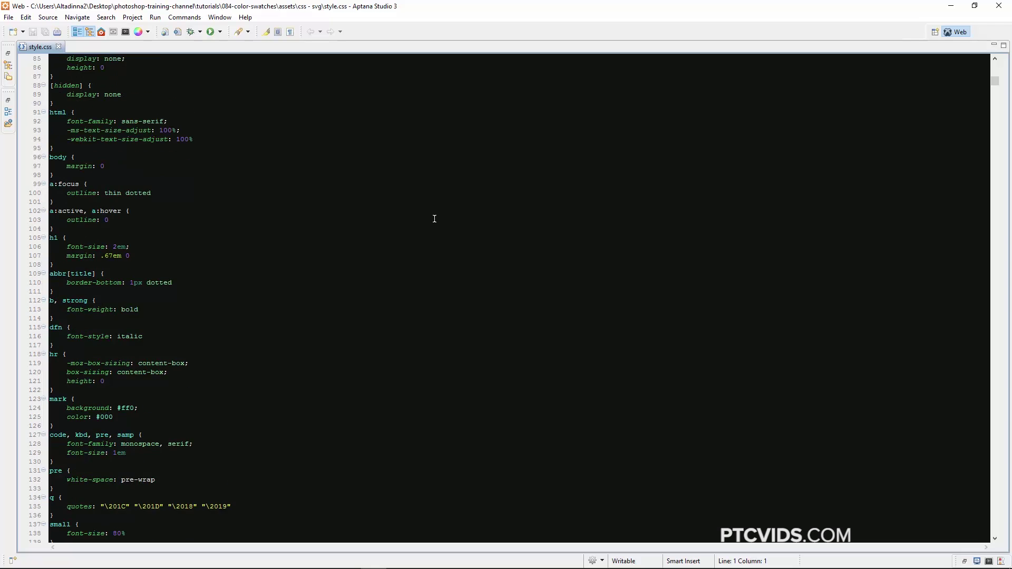
pyautogui.scroll(-3, 434, 224)
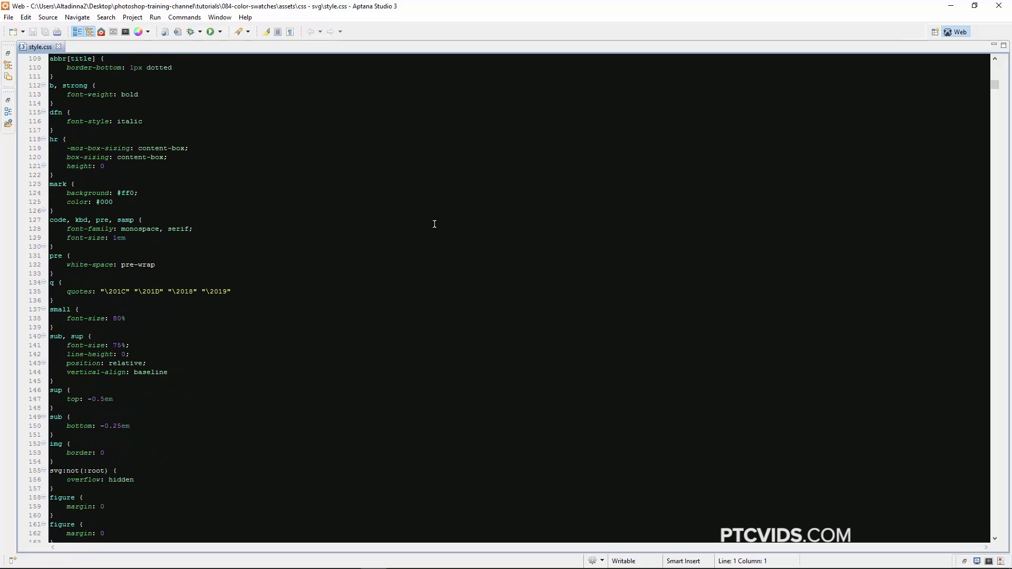
pyautogui.click(136, 193)
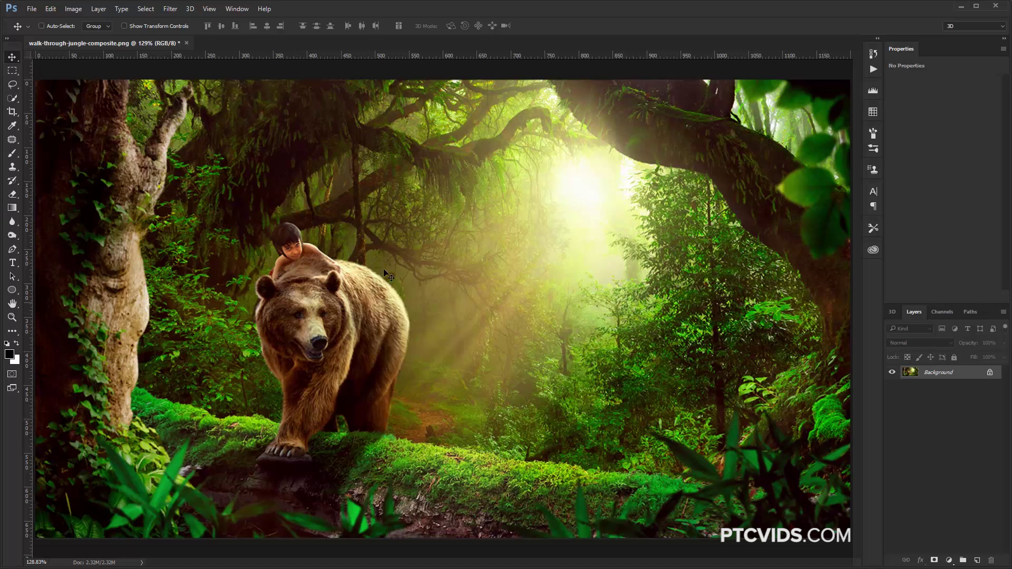
pyautogui.click(873, 112)
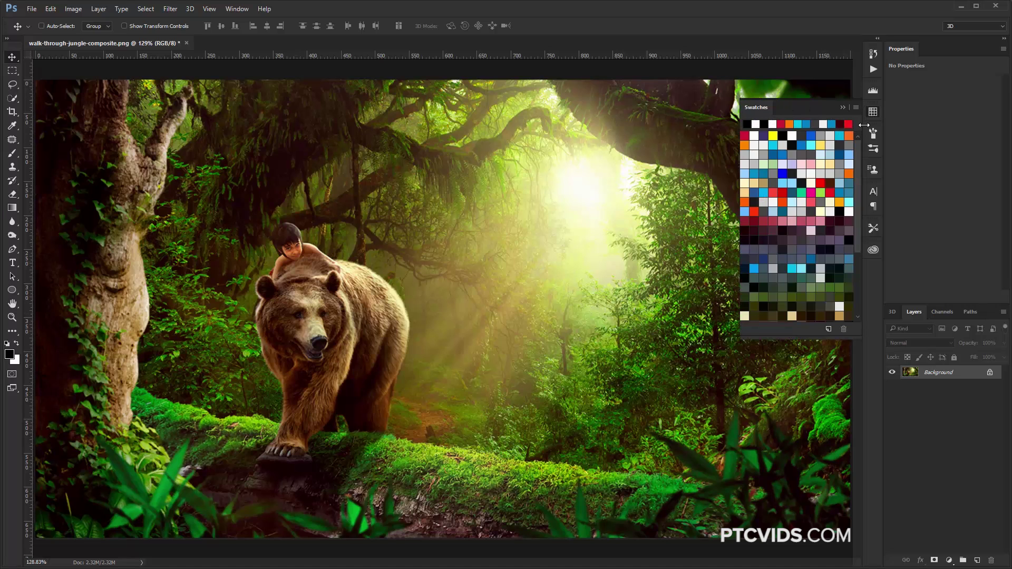
pyautogui.click(842, 108)
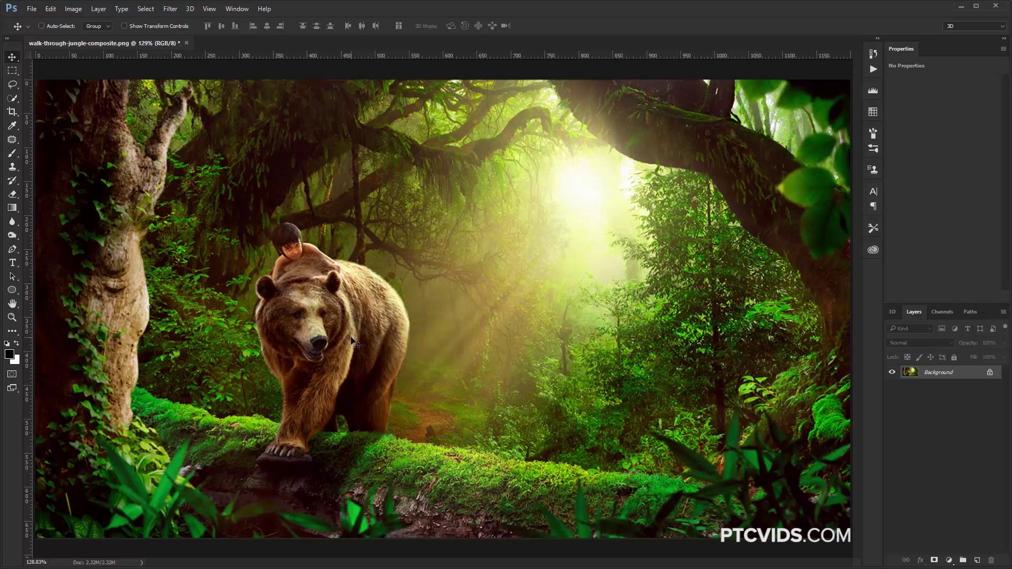
pyautogui.click(873, 250)
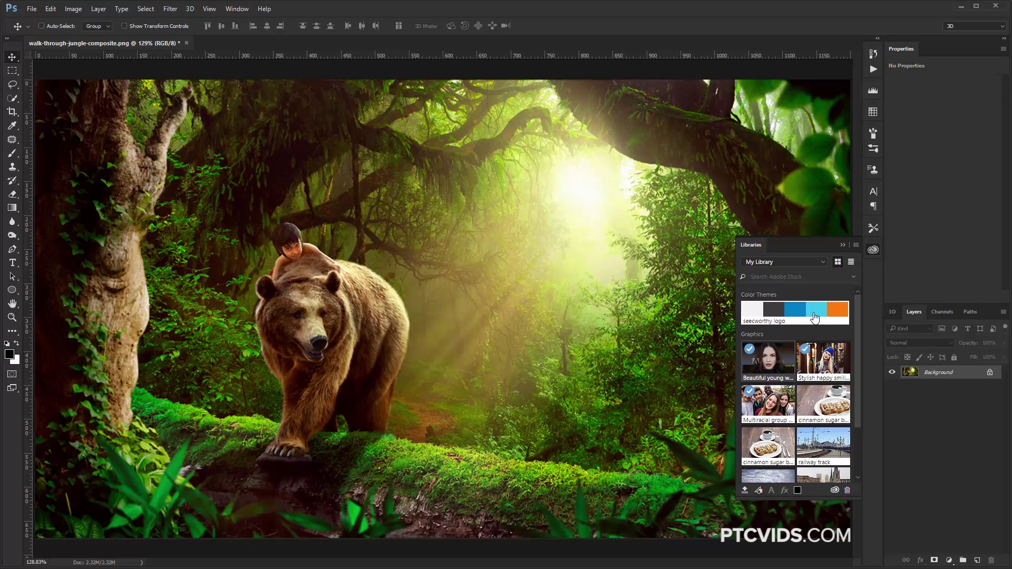
pyautogui.click(841, 247)
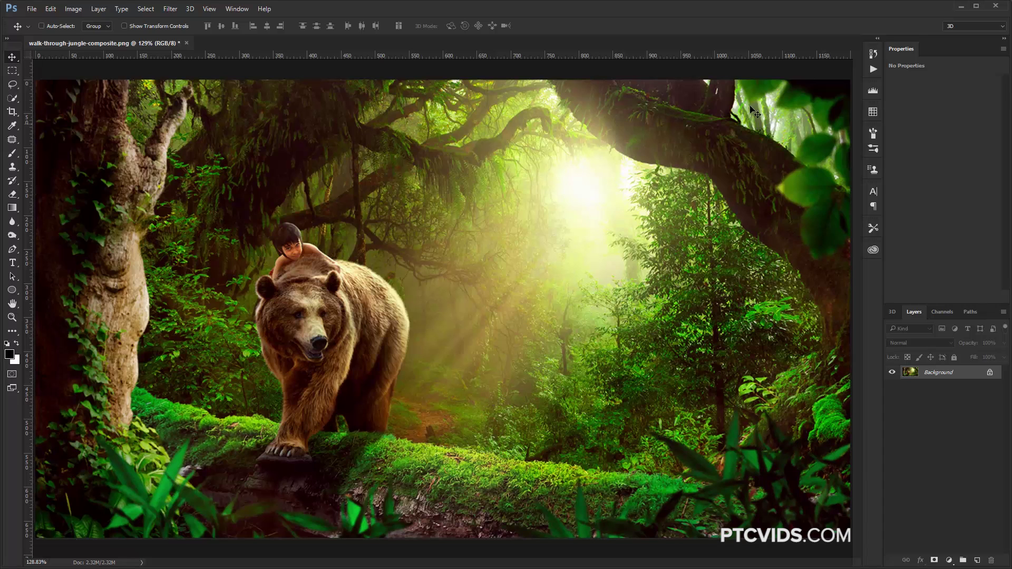
pyautogui.click(873, 112)
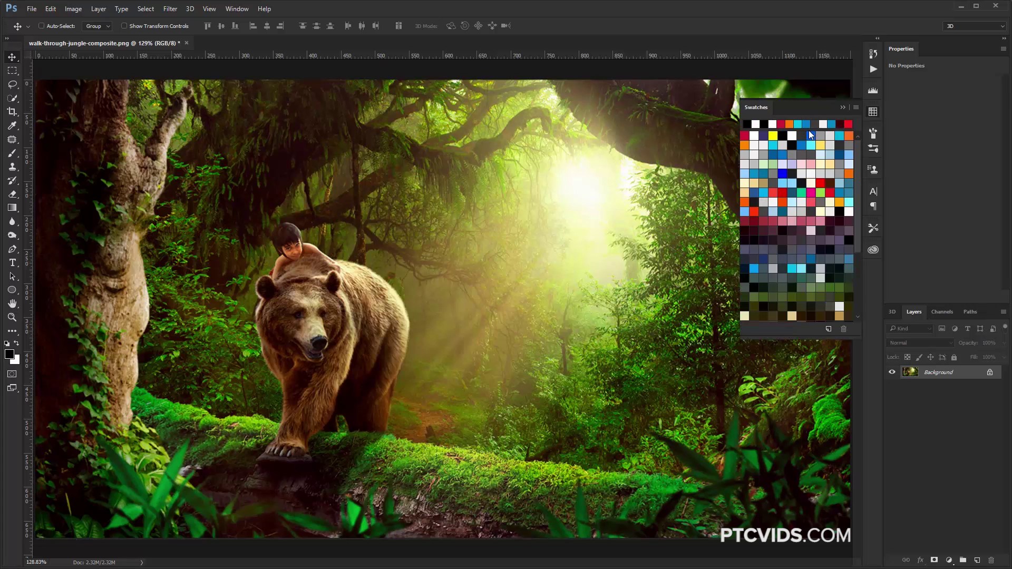
pyautogui.click(842, 107)
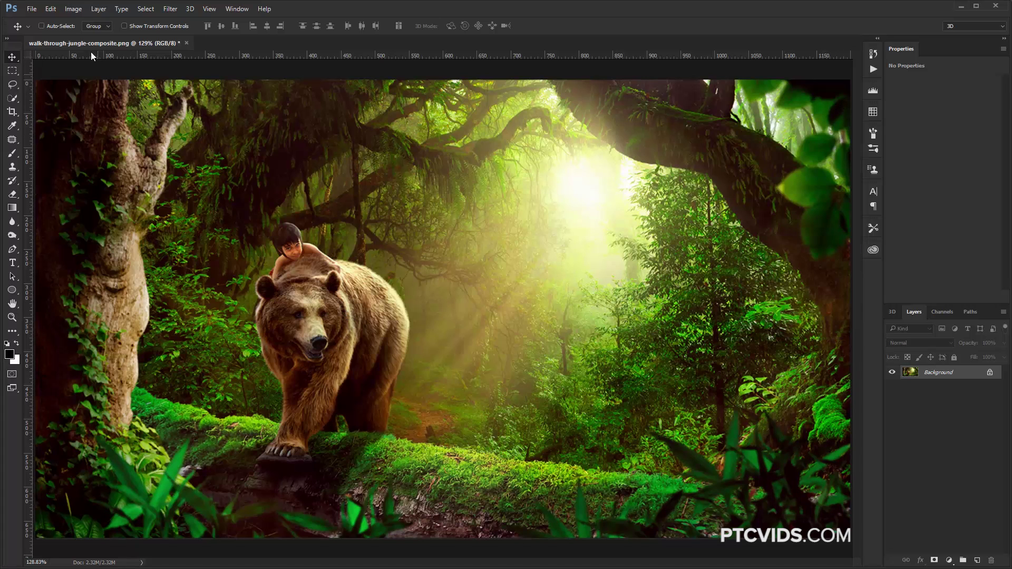
# Step: Convert the jungle image to Indexed Color, accepting the default settings
pyautogui.click(74, 10)
pyautogui.moveTo(88, 22)
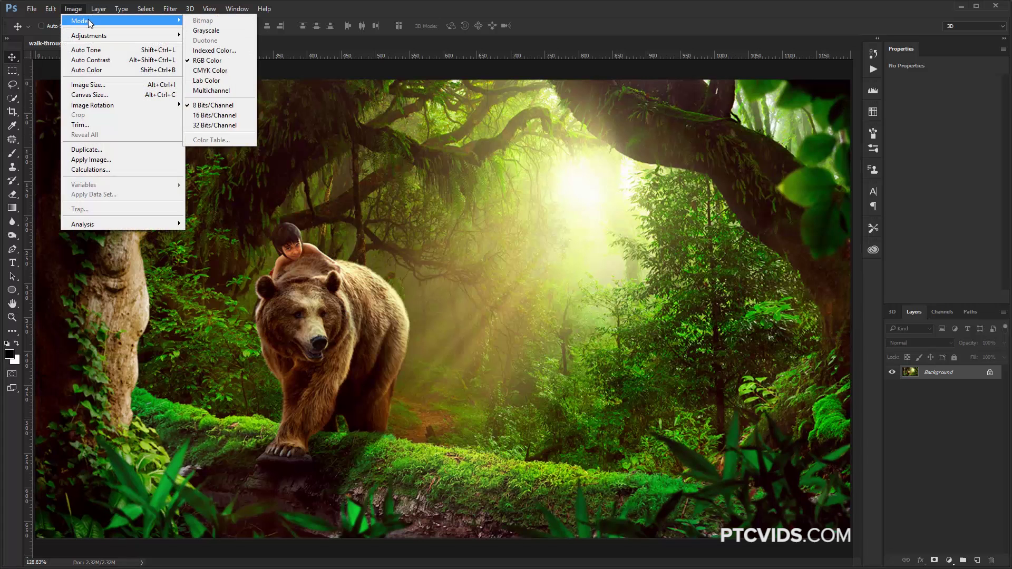
pyautogui.click(240, 51)
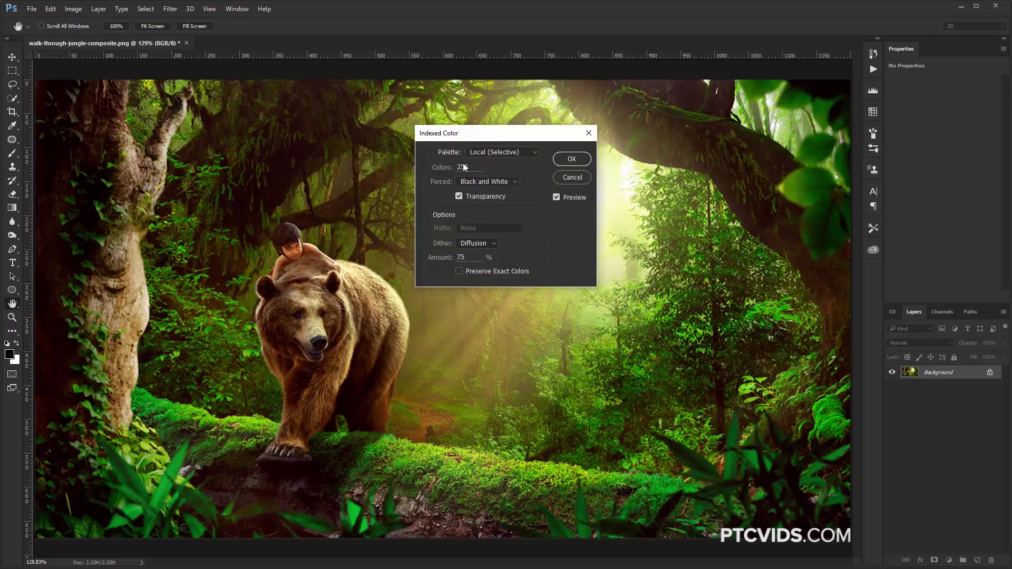
pyautogui.click(572, 159)
pyautogui.press('v')
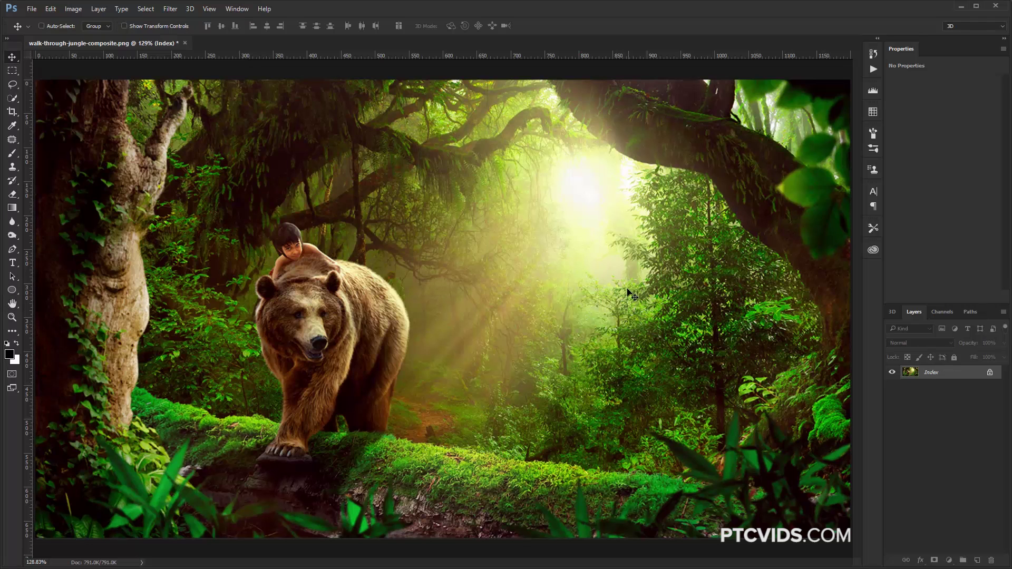
pyautogui.click(873, 112)
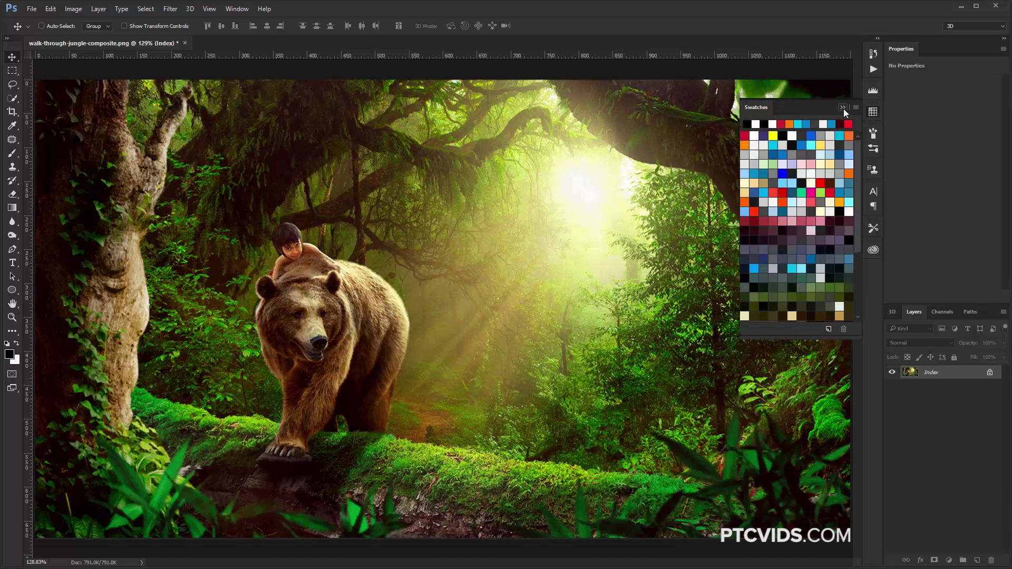
pyautogui.click(843, 108)
# Step: Save the image's colour table as table.act, then close it and show the swatches
pyautogui.click(71, 9)
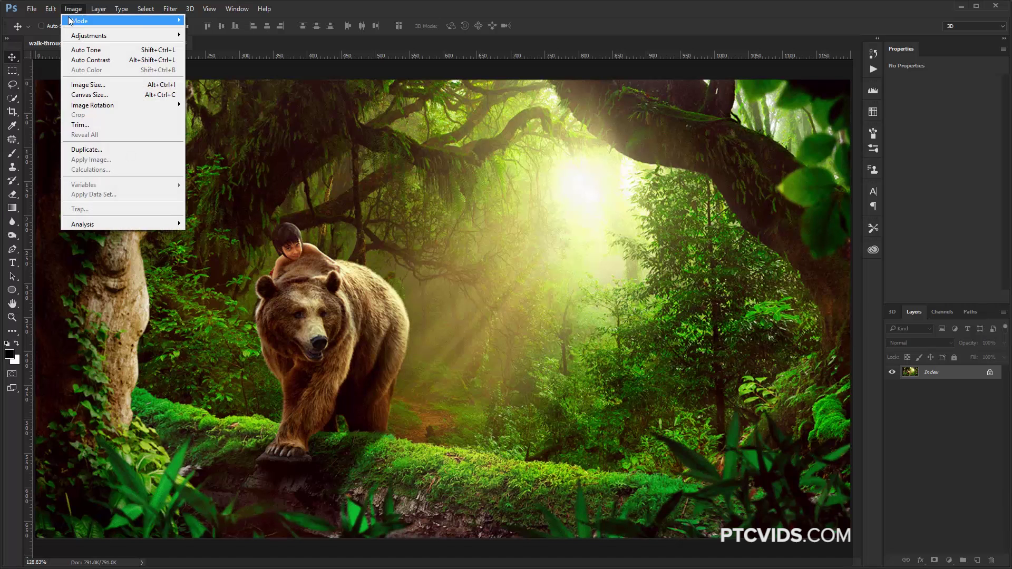
pyautogui.moveTo(132, 20)
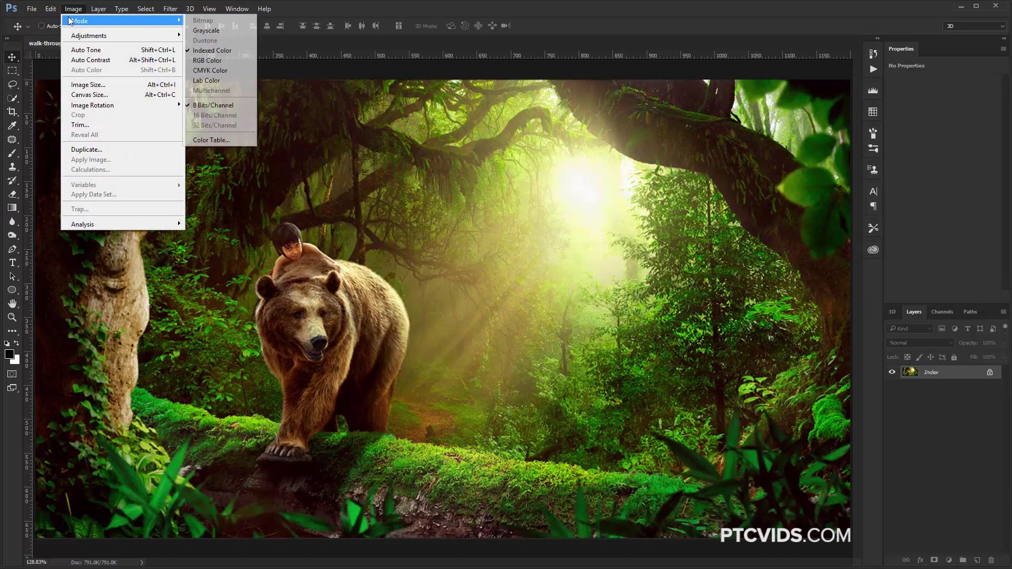
pyautogui.click(203, 141)
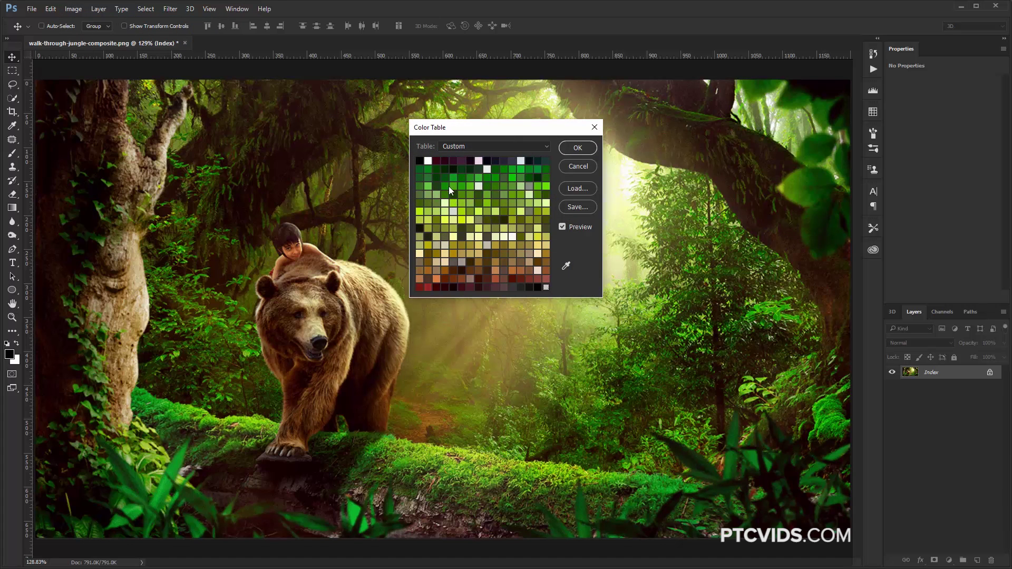
pyautogui.click(578, 208)
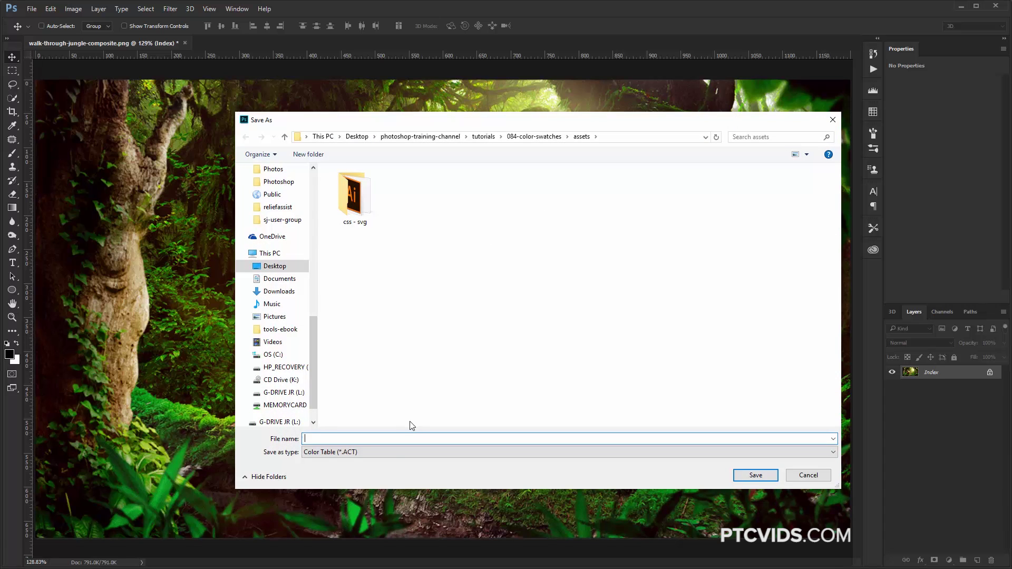
pyautogui.write('table')
pyautogui.click(752, 476)
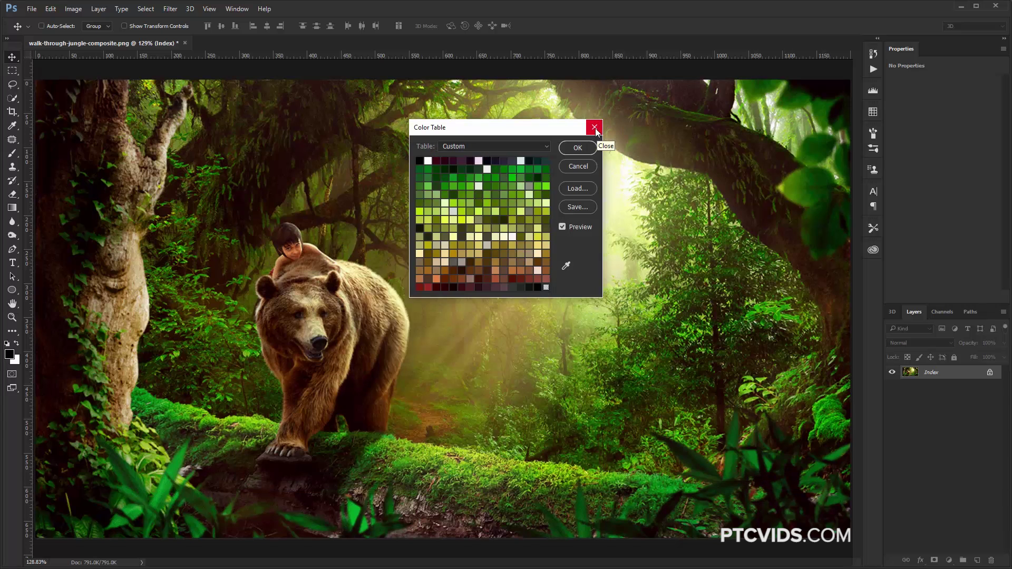
pyautogui.click(596, 131)
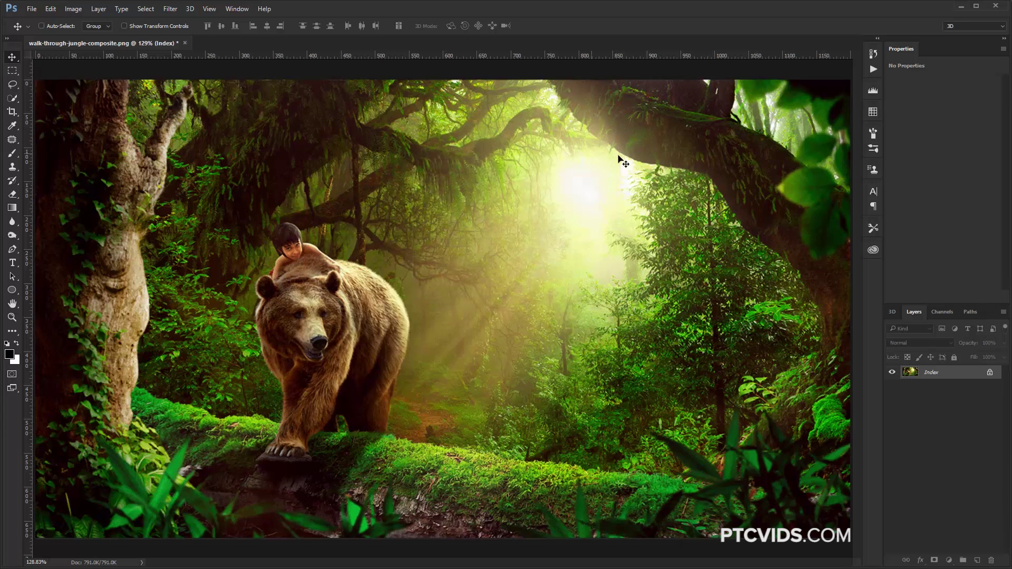
pyautogui.click(873, 112)
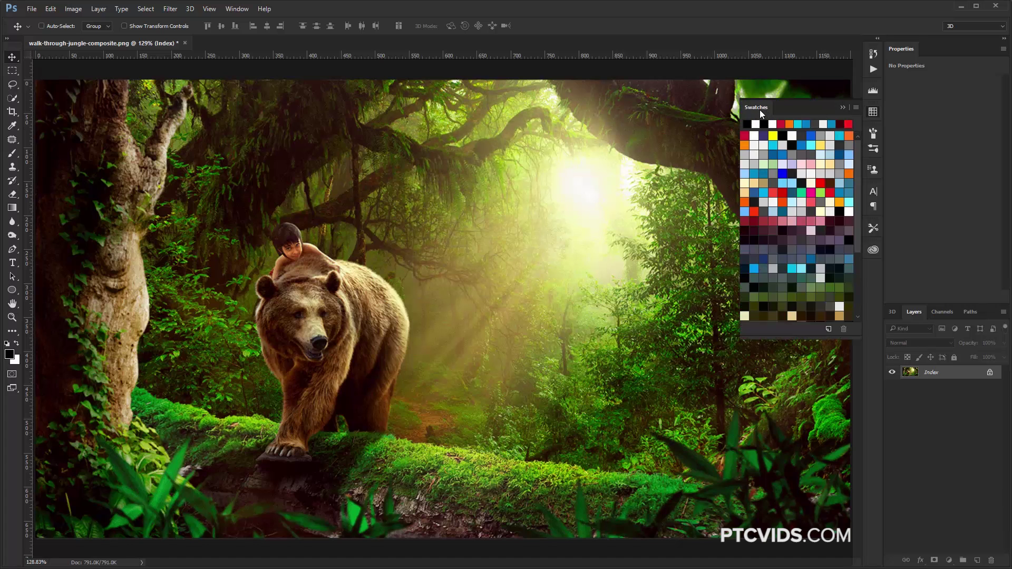
# Step: Replace the swatch set with table.act using the Color Table (*.ACT) file type
pyautogui.click(856, 108)
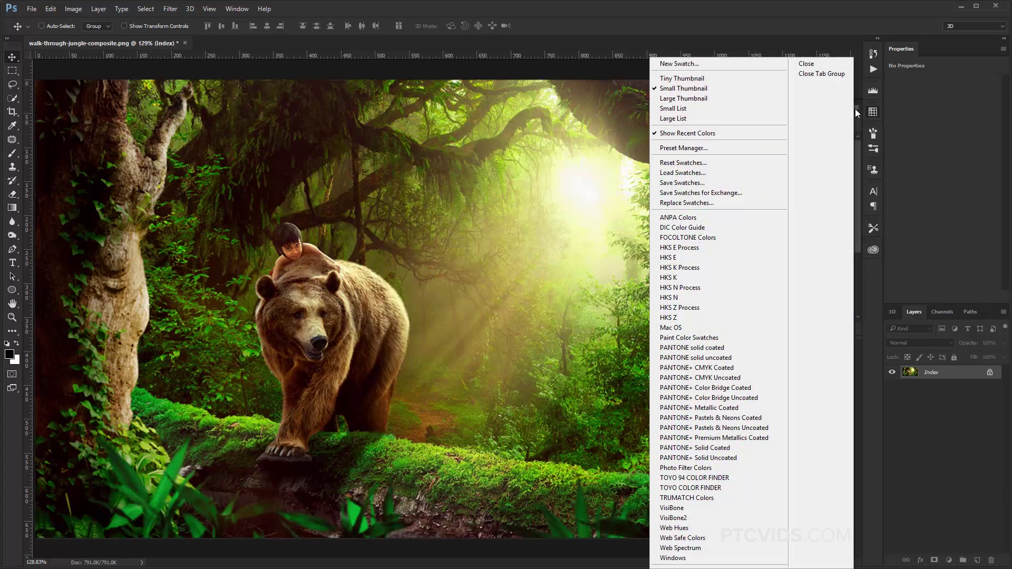
pyautogui.click(689, 202)
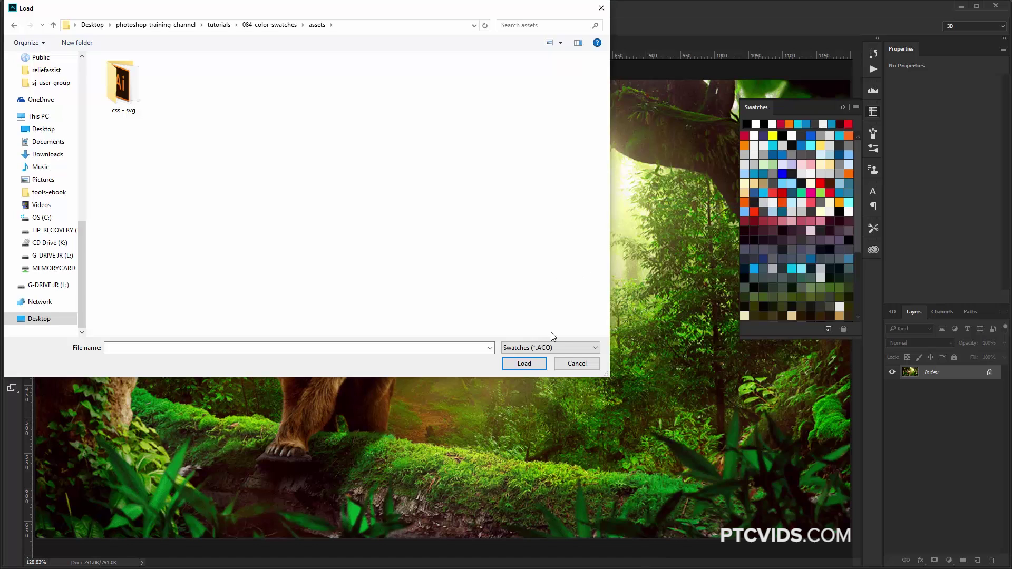
pyautogui.click(541, 351)
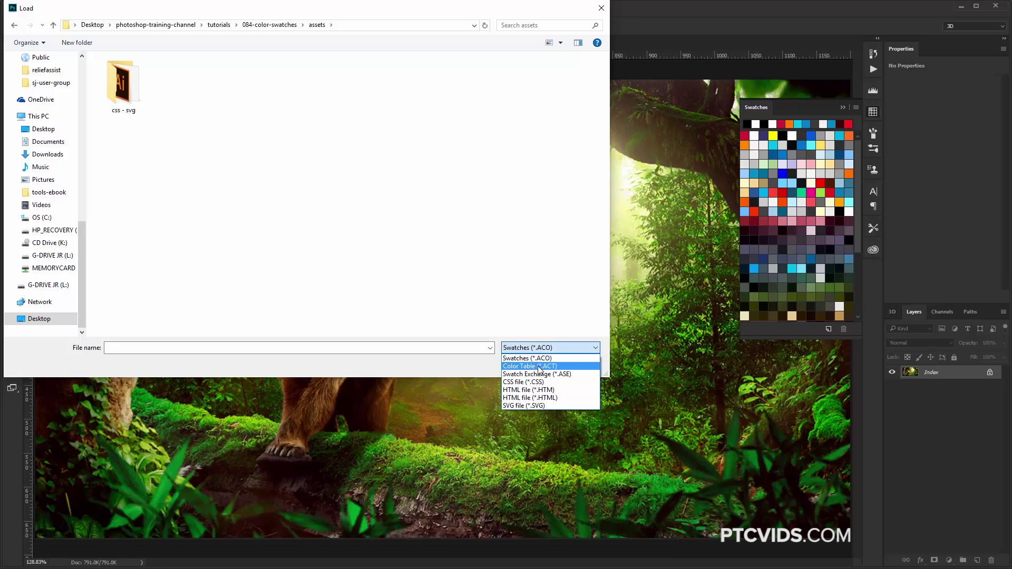
pyautogui.click(526, 369)
pyautogui.click(182, 87)
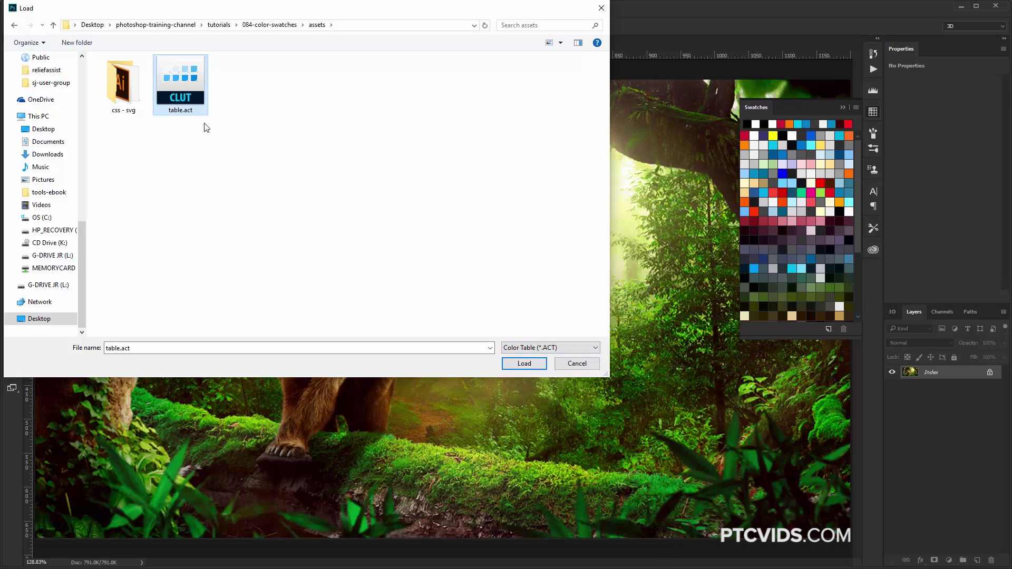
pyautogui.click(525, 363)
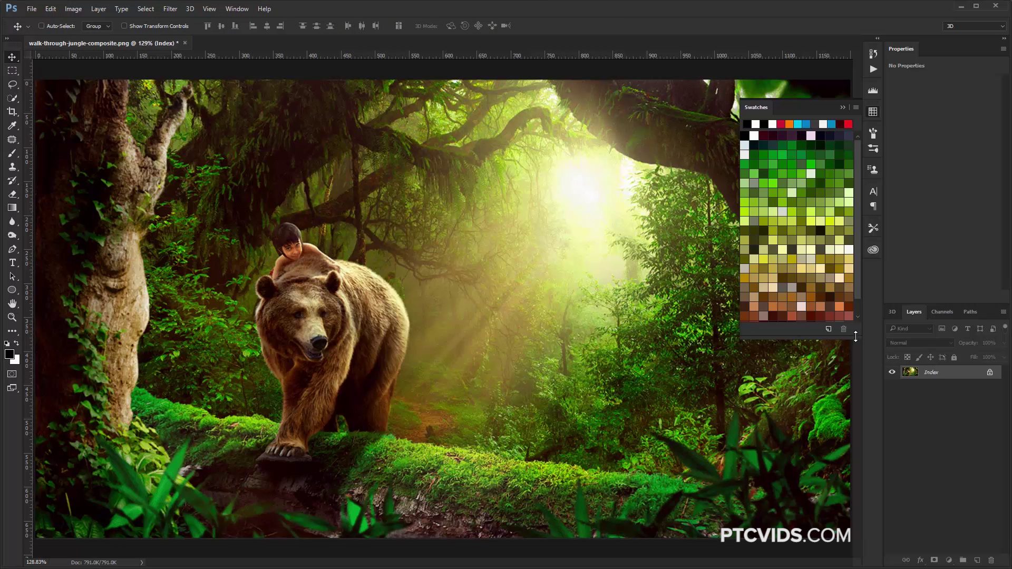
# Step: Make a green from the loaded swatches the foreground colour and hide the swatches
pyautogui.moveTo(856, 290); pyautogui.dragTo(855, 307)
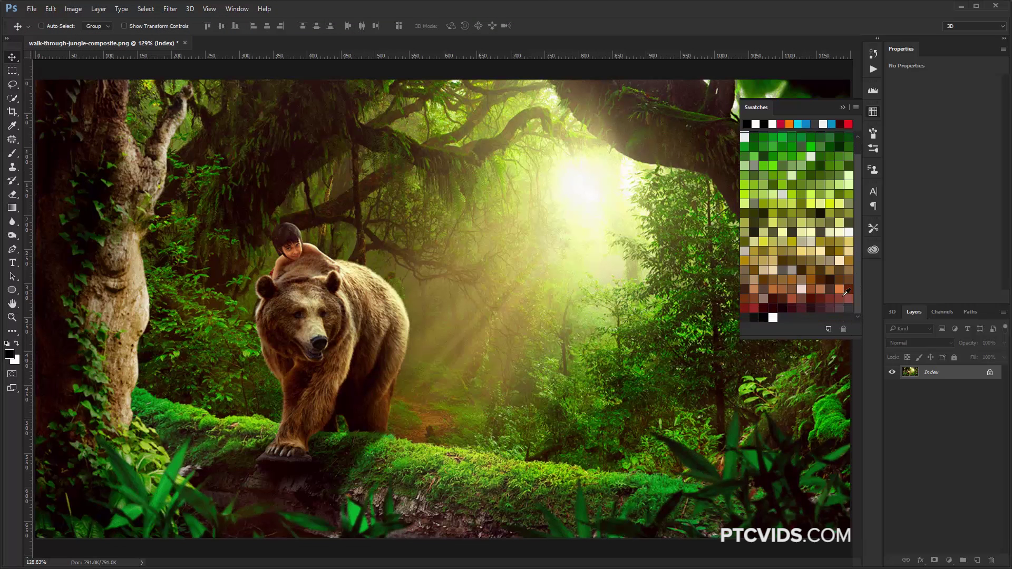
pyautogui.scroll(2, 858, 258)
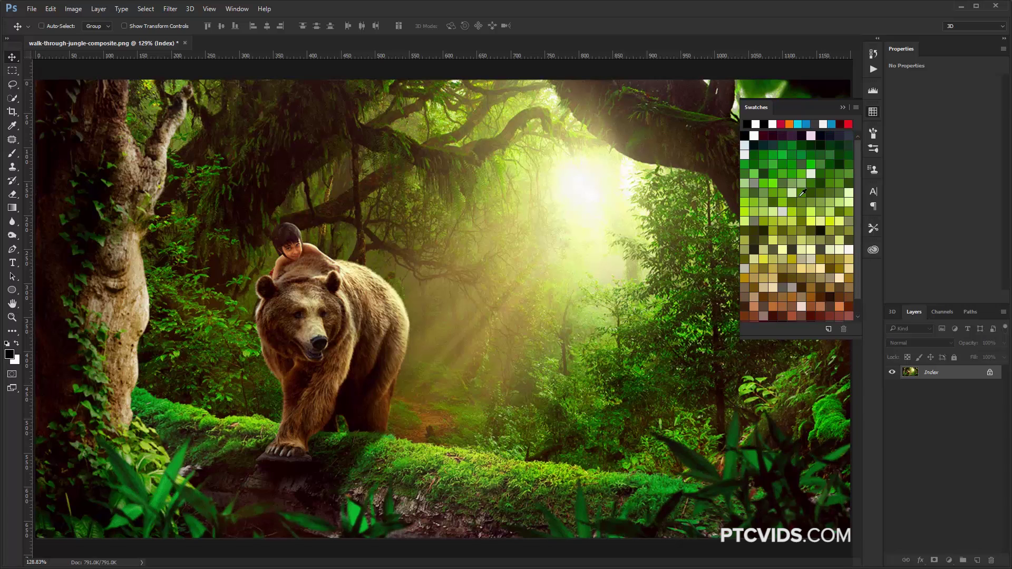
pyautogui.click(797, 162)
pyautogui.click(814, 157)
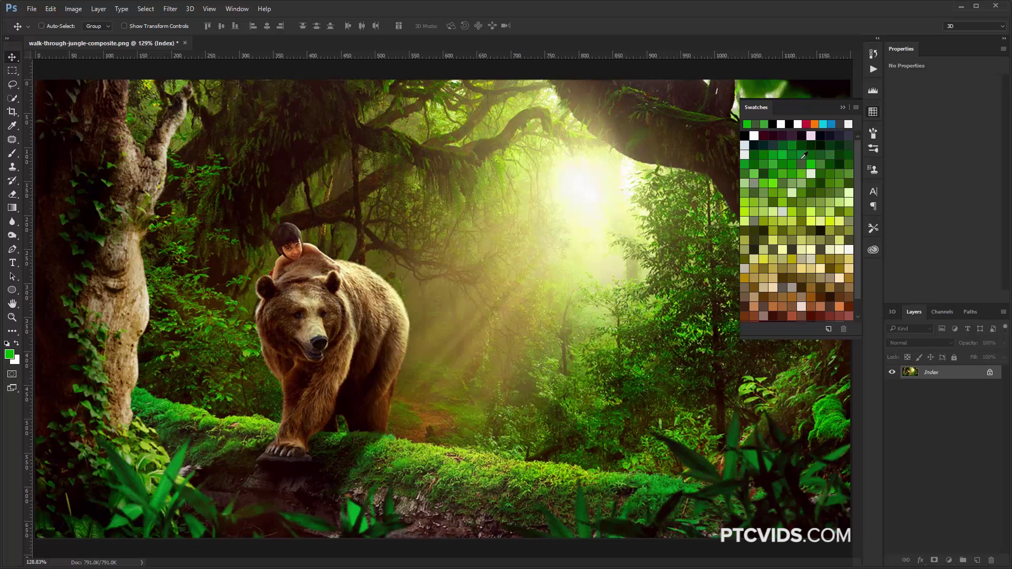
pyautogui.click(842, 108)
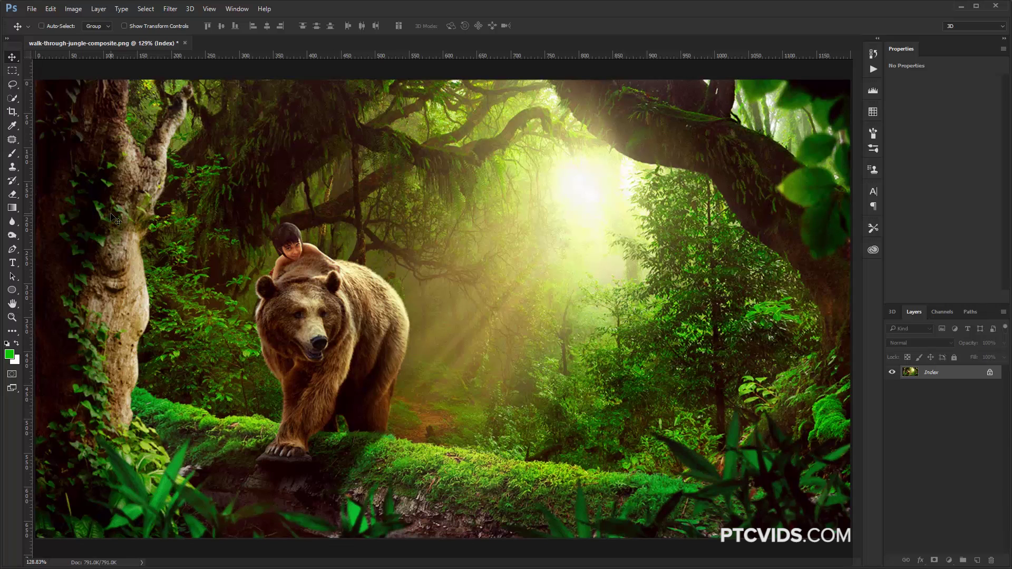
# Step: Undo the jungle image back to RGB, then convert it to Indexed Color with 25 colours
pyautogui.press('ctrl')
pyautogui.hotkey('ctrl', 'alt', 'r')
pyautogui.click(74, 9)
pyautogui.moveTo(111, 20)
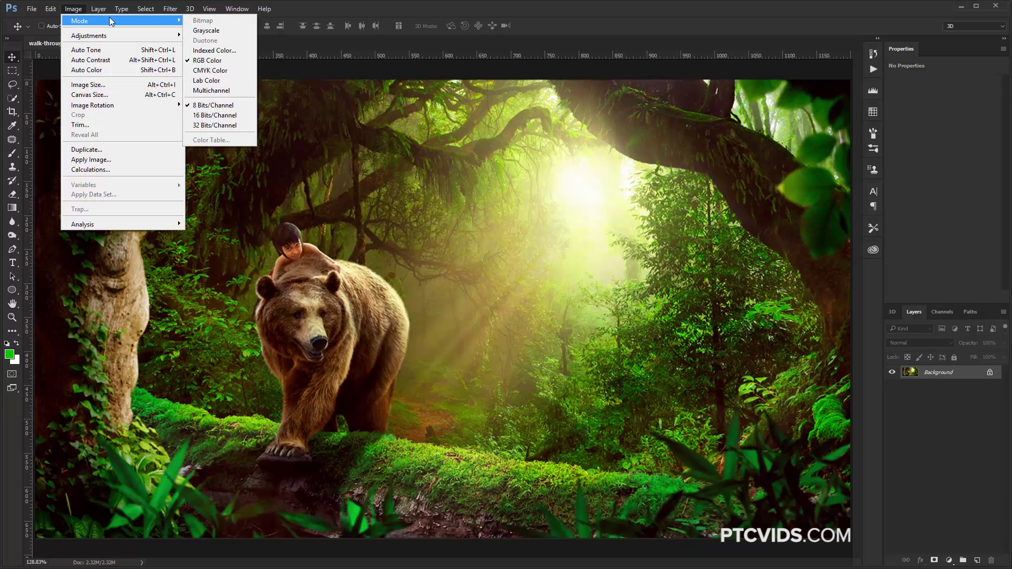
pyautogui.click(217, 51)
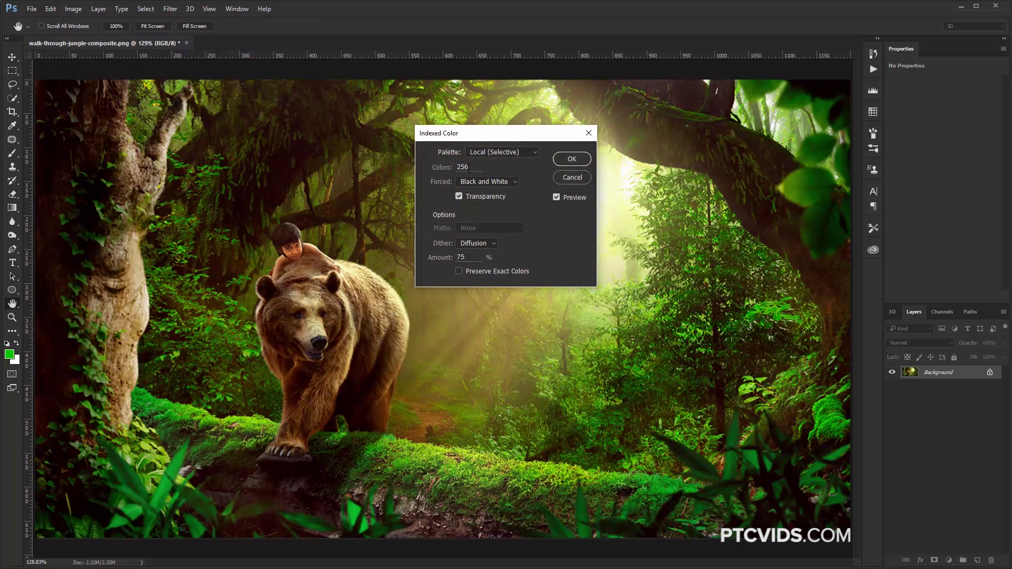
pyautogui.write('25')
pyautogui.click(571, 159)
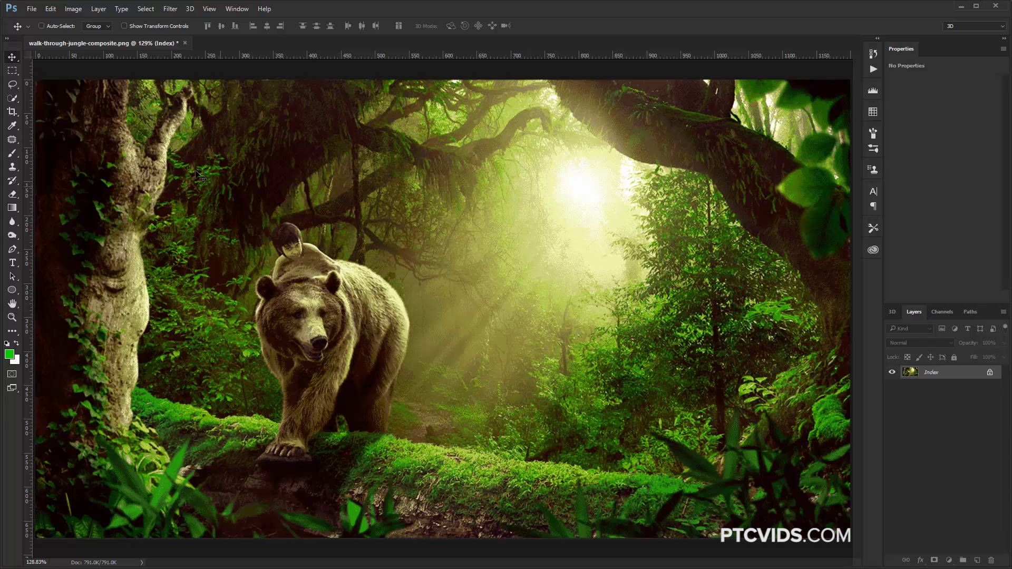
# Step: Save the image's 25-colour table to a file named table-25.act
pyautogui.click(72, 10)
pyautogui.moveTo(87, 21)
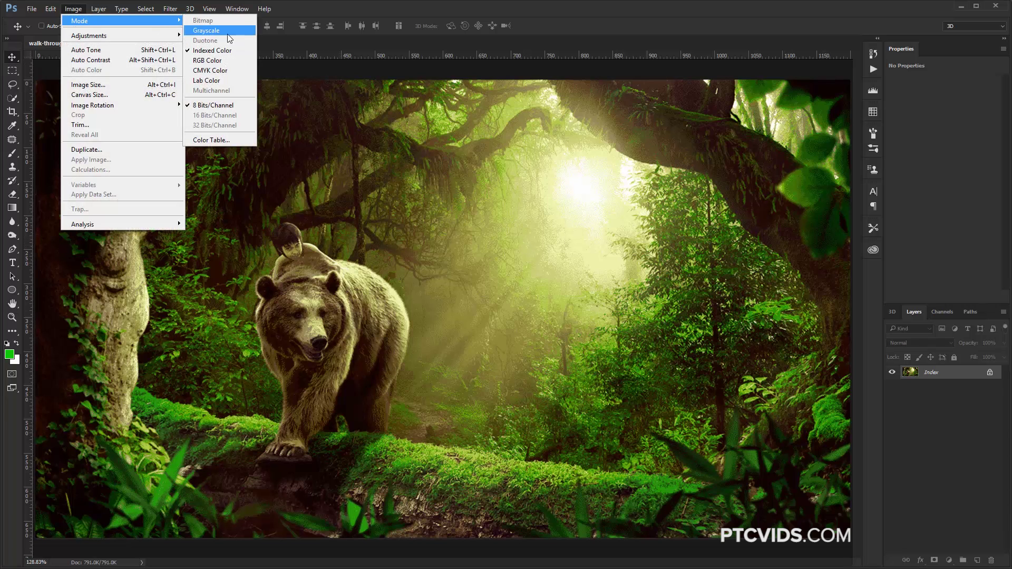
pyautogui.click(210, 140)
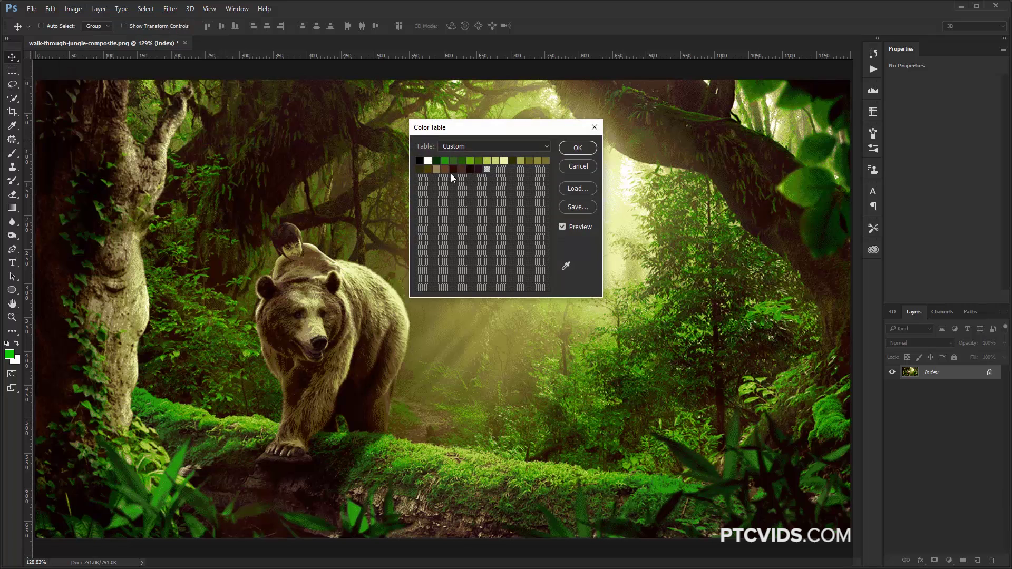
pyautogui.click(572, 208)
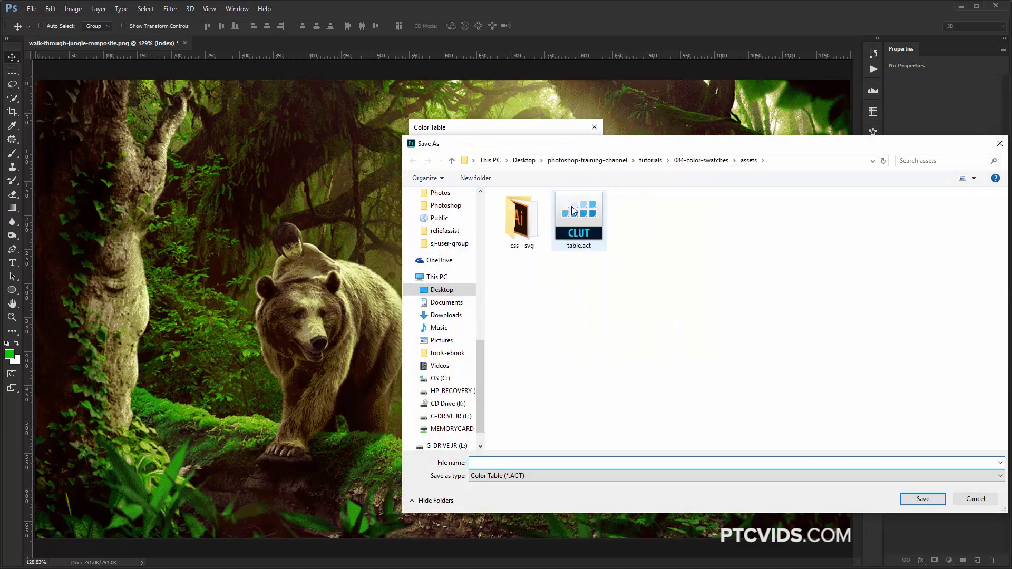
pyautogui.click(586, 234)
pyautogui.click(487, 463)
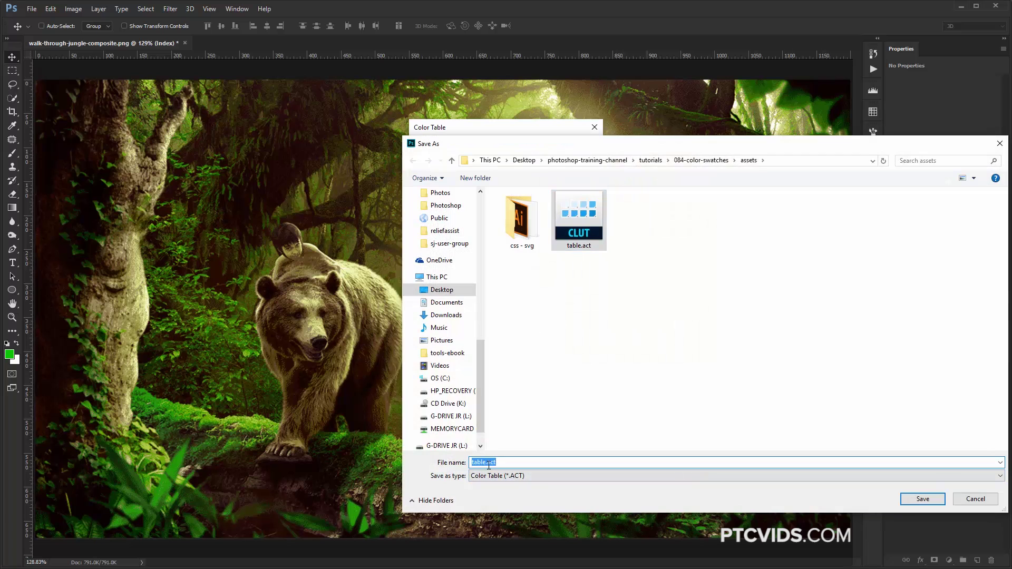
pyautogui.write('-25')
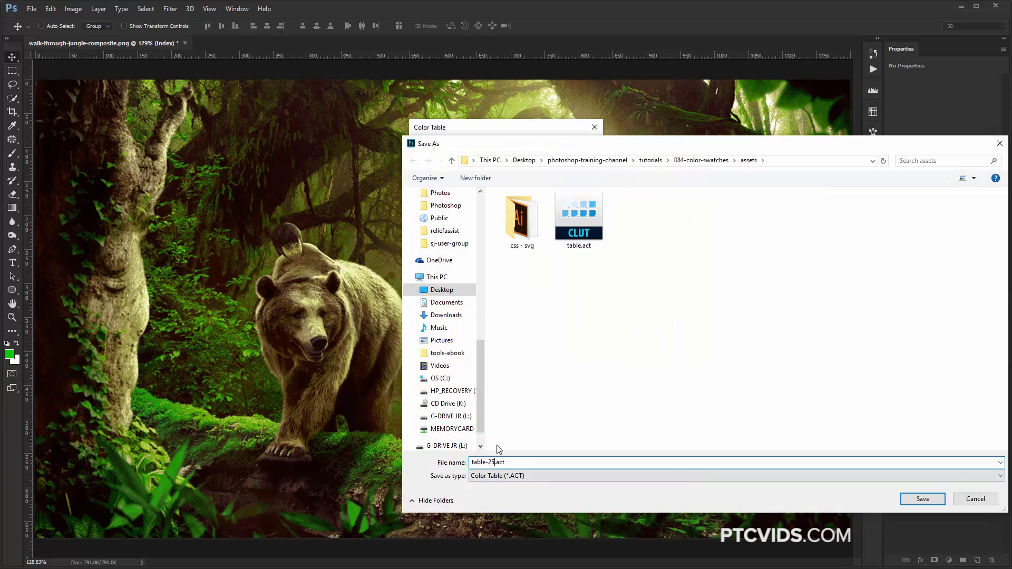
pyautogui.click(924, 500)
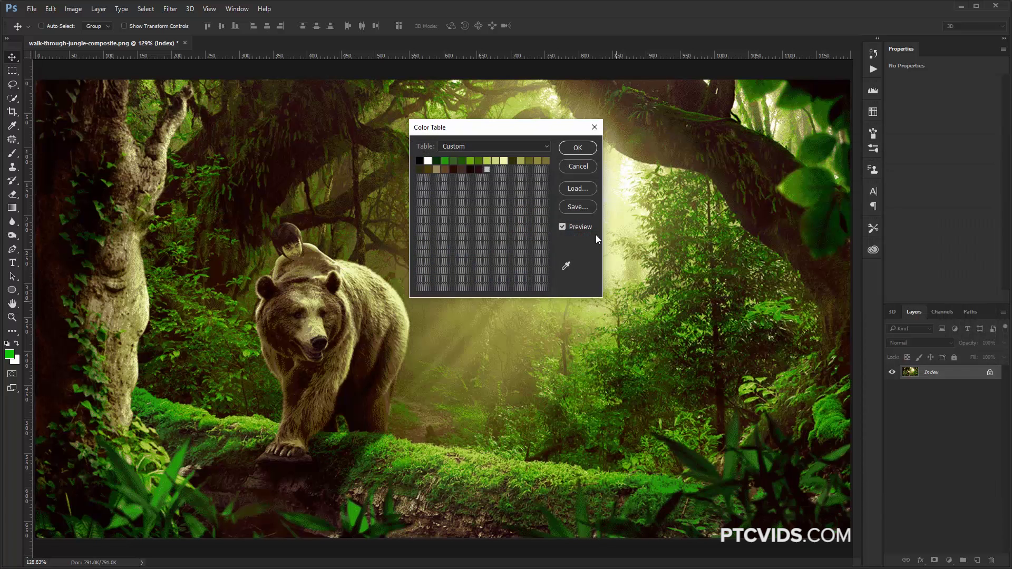
pyautogui.click(594, 128)
# Step: Replace the swatches with table-25.act and set a dark green swatch as foreground colour
pyautogui.click(873, 112)
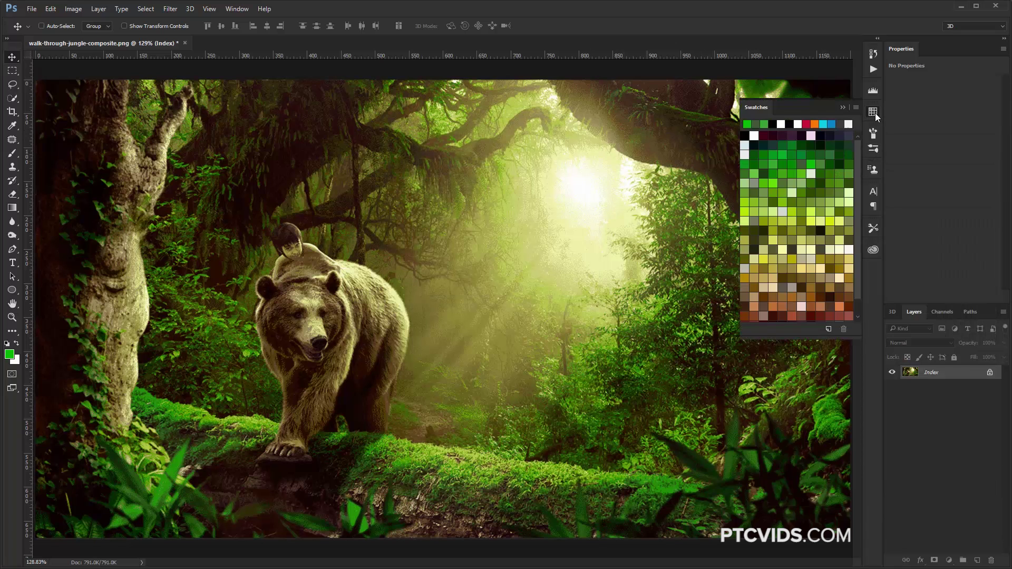
pyautogui.click(855, 108)
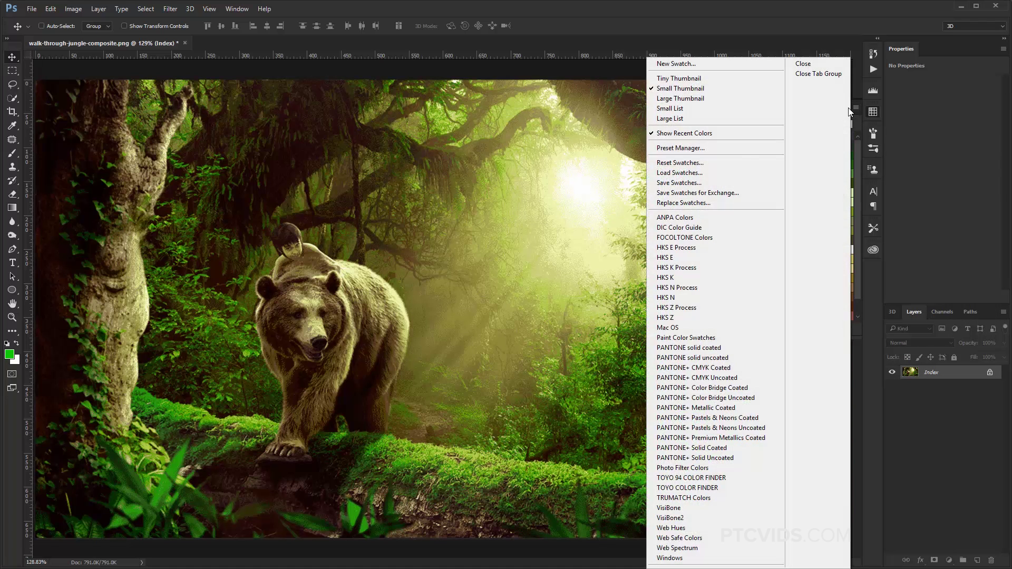
pyautogui.click(707, 201)
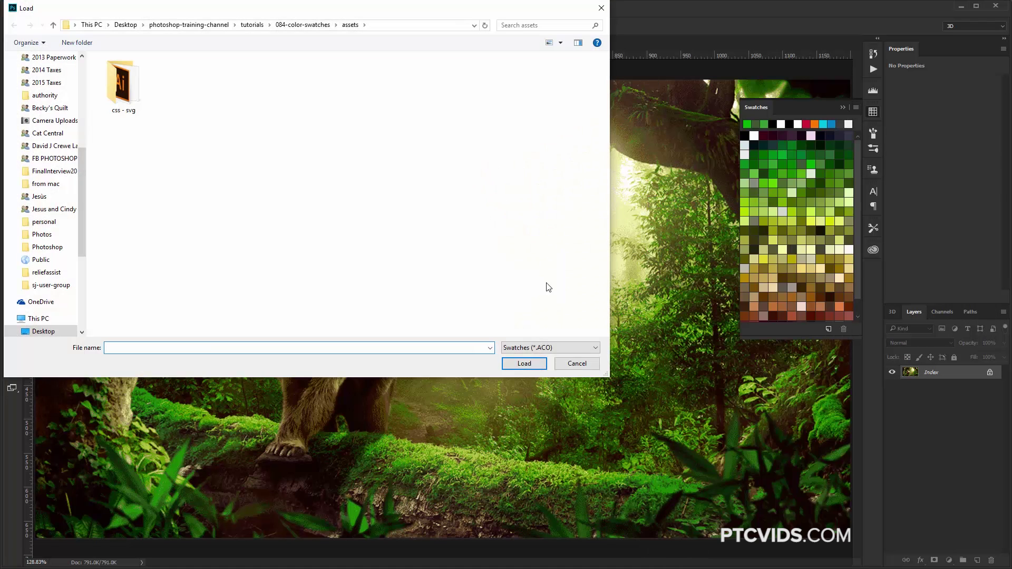
pyautogui.click(554, 349)
pyautogui.click(555, 370)
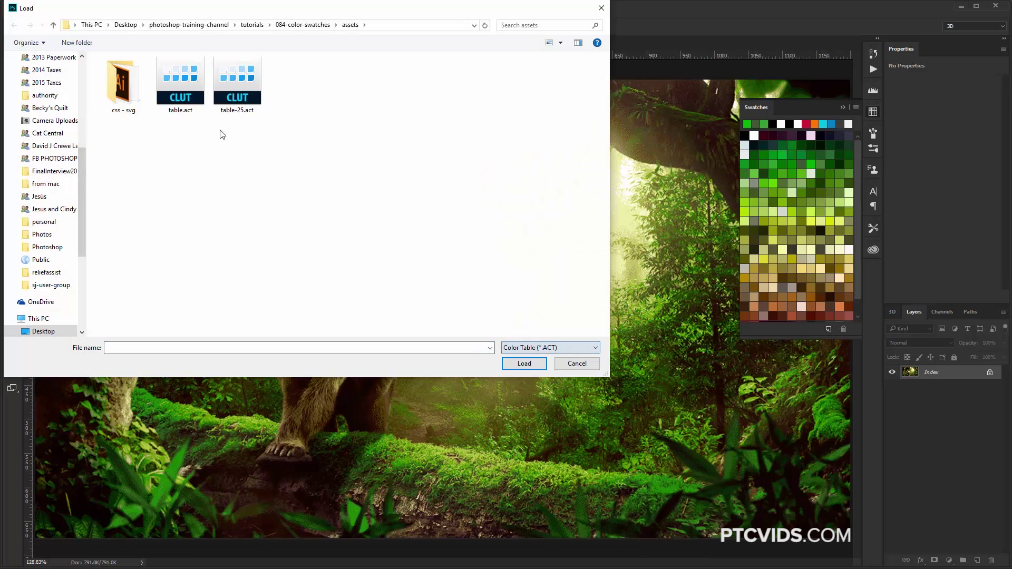
pyautogui.click(241, 82)
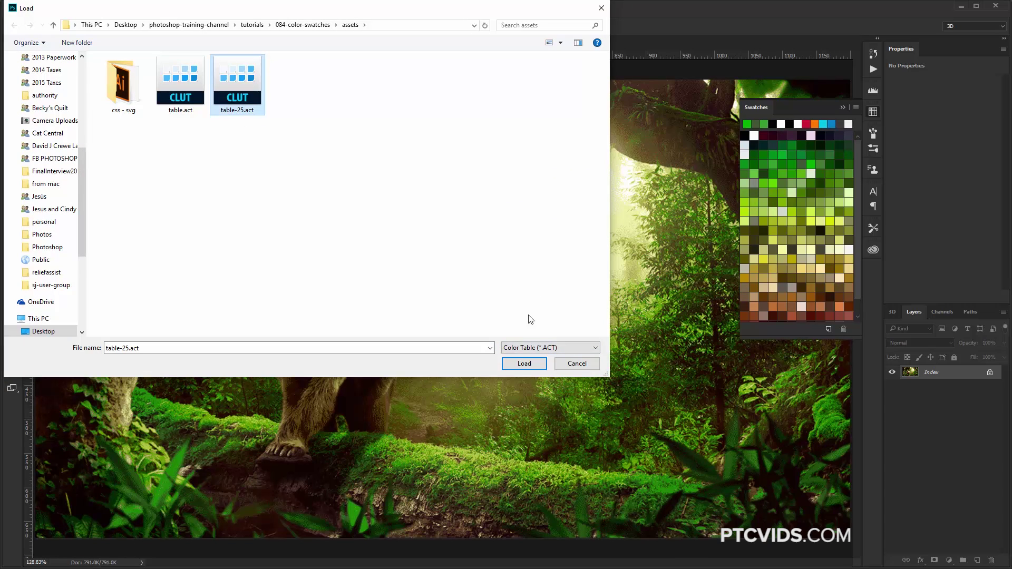
pyautogui.click(524, 363)
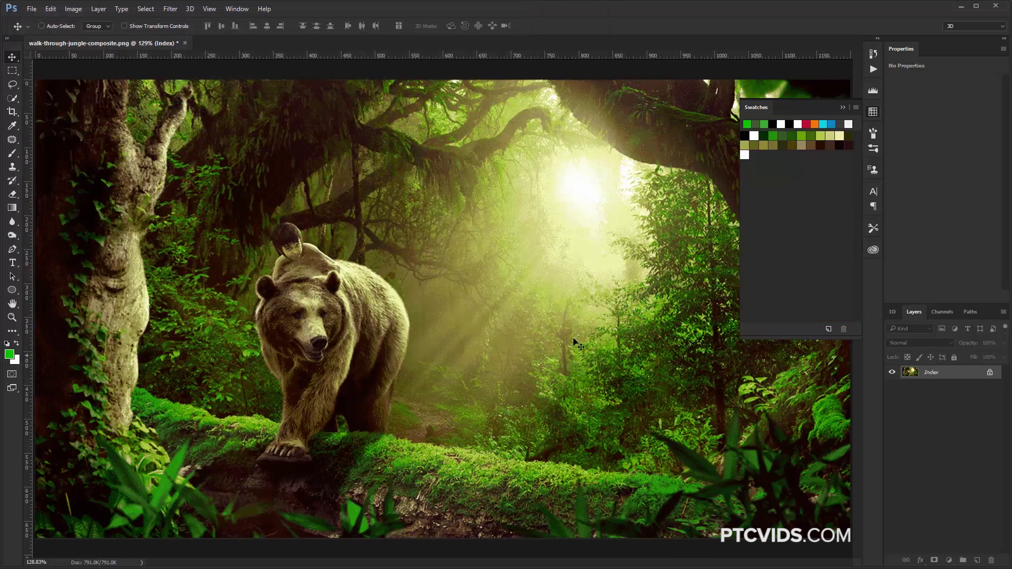
pyautogui.click(783, 136)
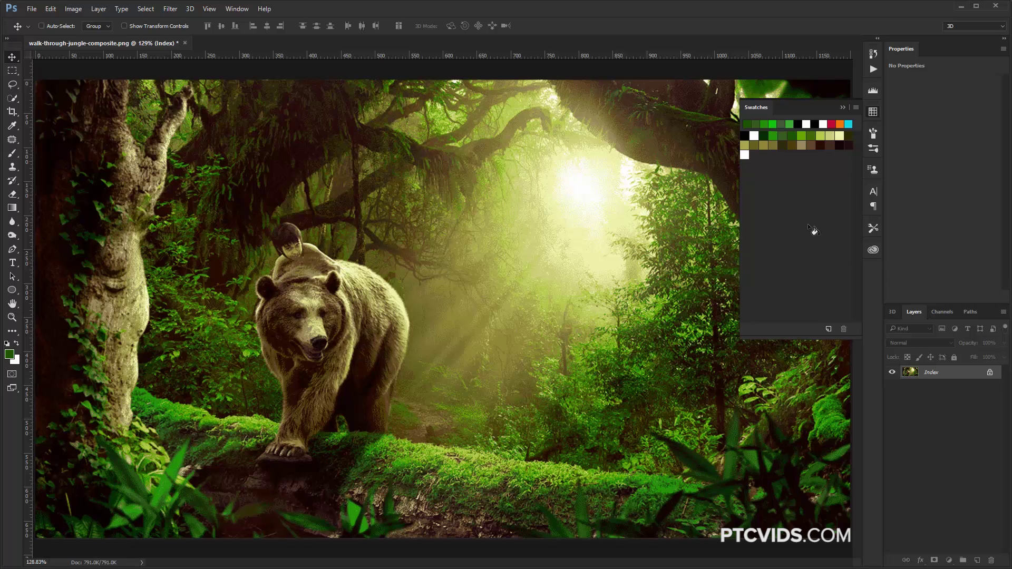